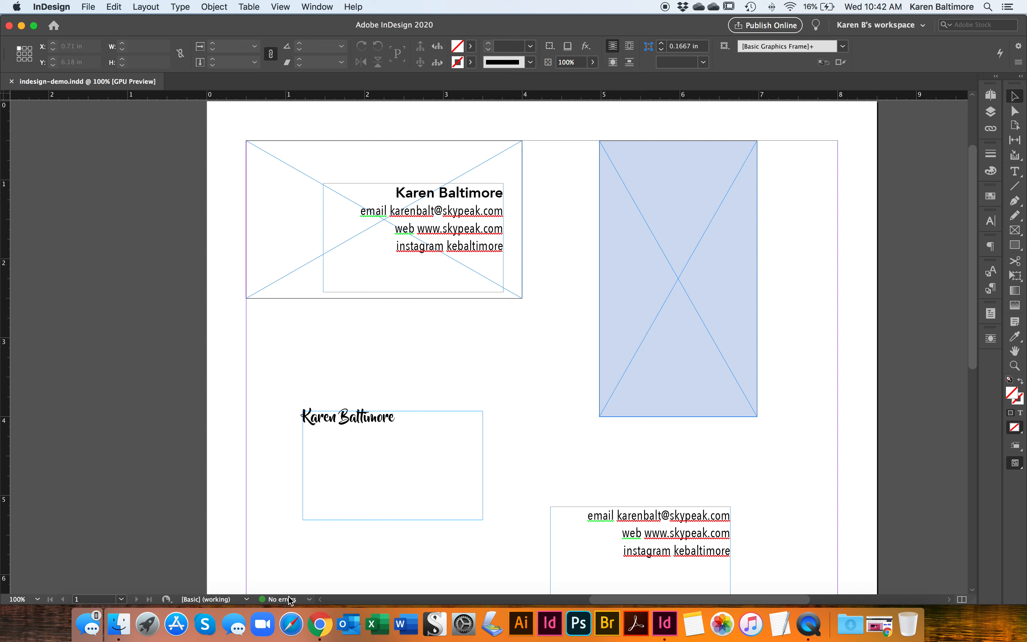
# - Shorten the lower contact-details text frame to about 0.61 in high so it fits its three lines
pyautogui.scroll(-5, 313, 582)
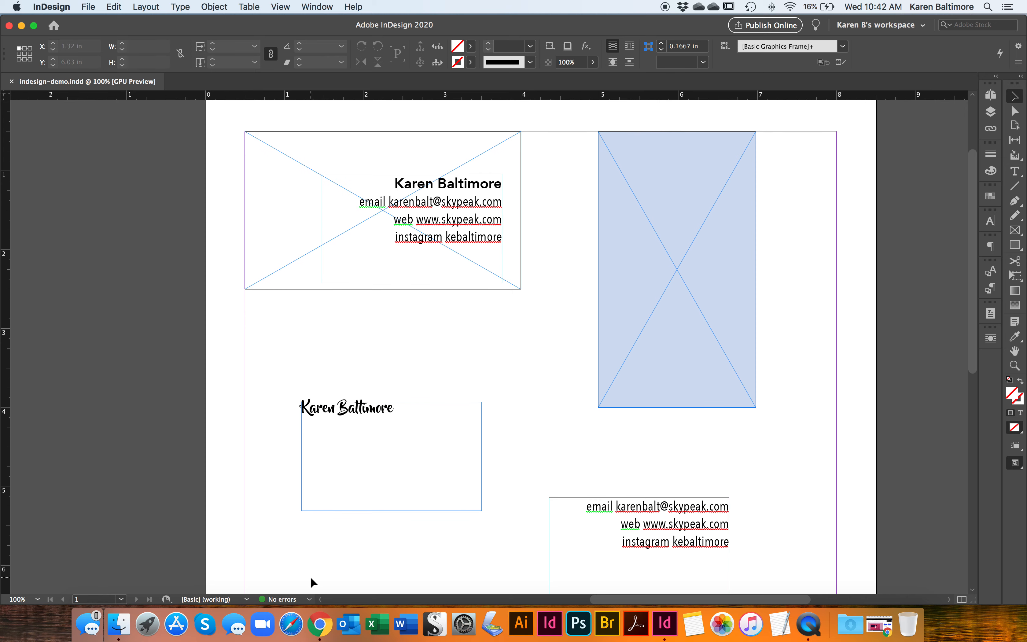
pyautogui.scroll(-1, 313, 582)
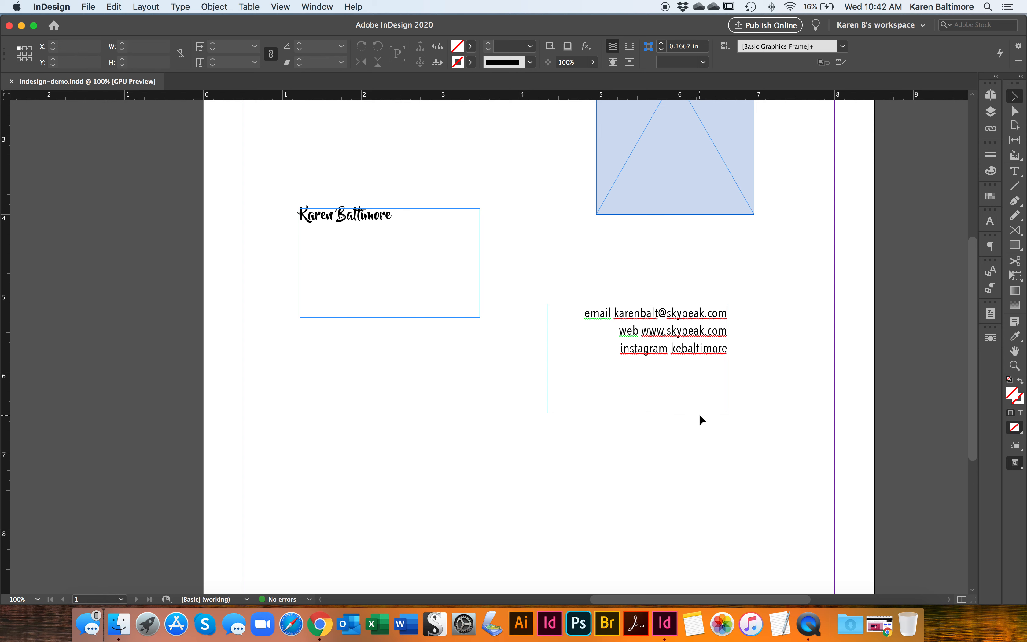
pyautogui.click(726, 404)
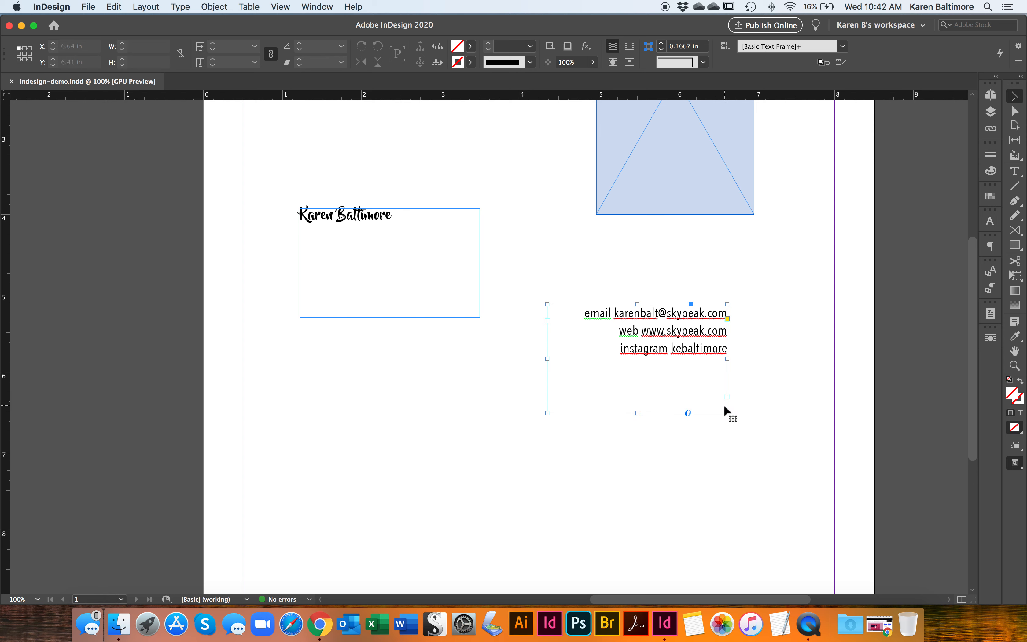
pyautogui.moveTo(639, 413); pyautogui.dragTo(640, 342)
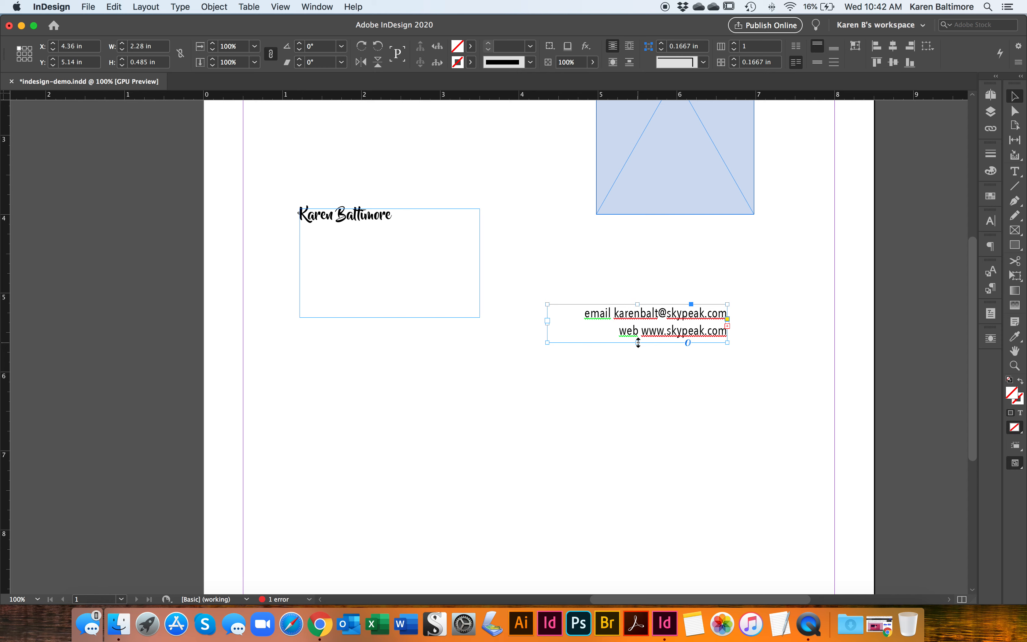
pyautogui.moveTo(638, 342); pyautogui.dragTo(641, 351)
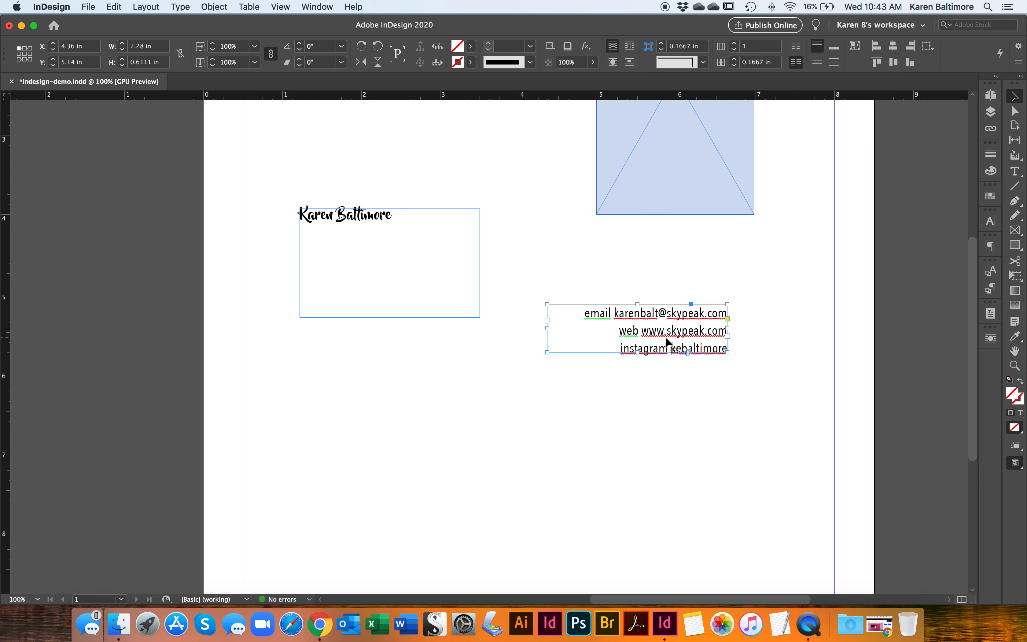
# - Move the contact-details frame to about X 0.64 in, Y 6.01 in and shorten it to about 0.47 in, leaving two lines showing
pyautogui.moveTo(672, 330); pyautogui.dragTo(380, 403)
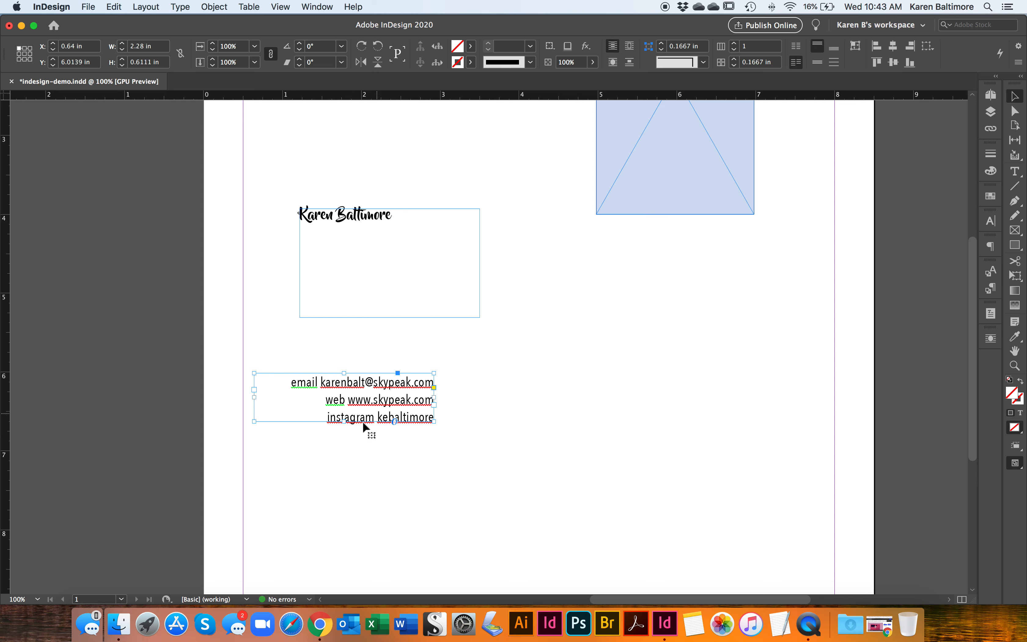
pyautogui.moveTo(344, 421); pyautogui.dragTo(346, 410)
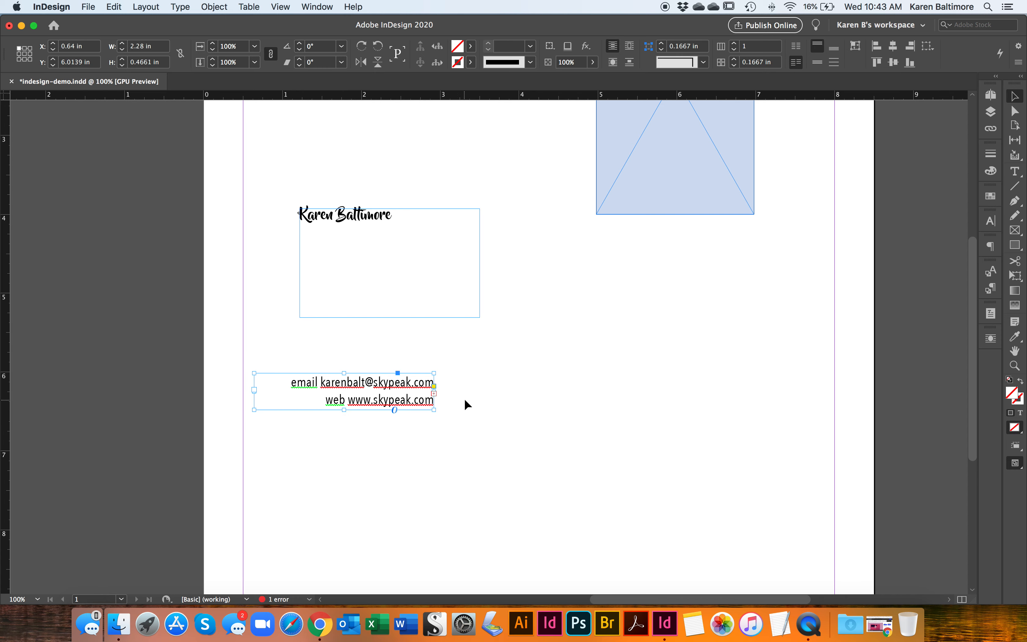
# - Draw an empty frame about 2.51 in by 0.47 in beside the contact-details frame and thread the overset text into it
pyautogui.press('f')
pyautogui.moveTo(477, 374); pyautogui.dragTo(675, 410)
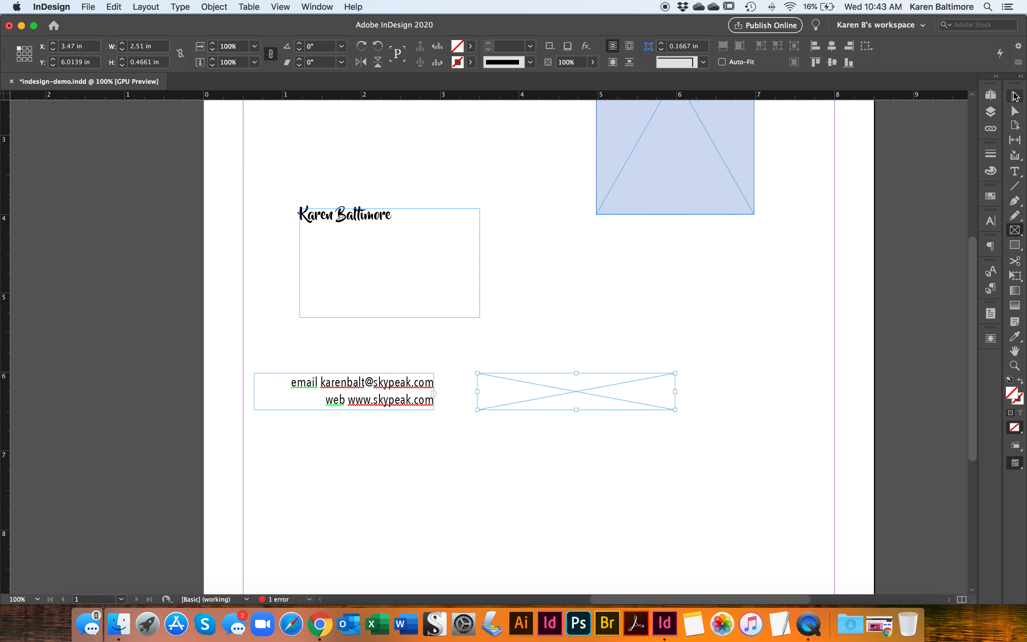
pyautogui.click(1016, 97)
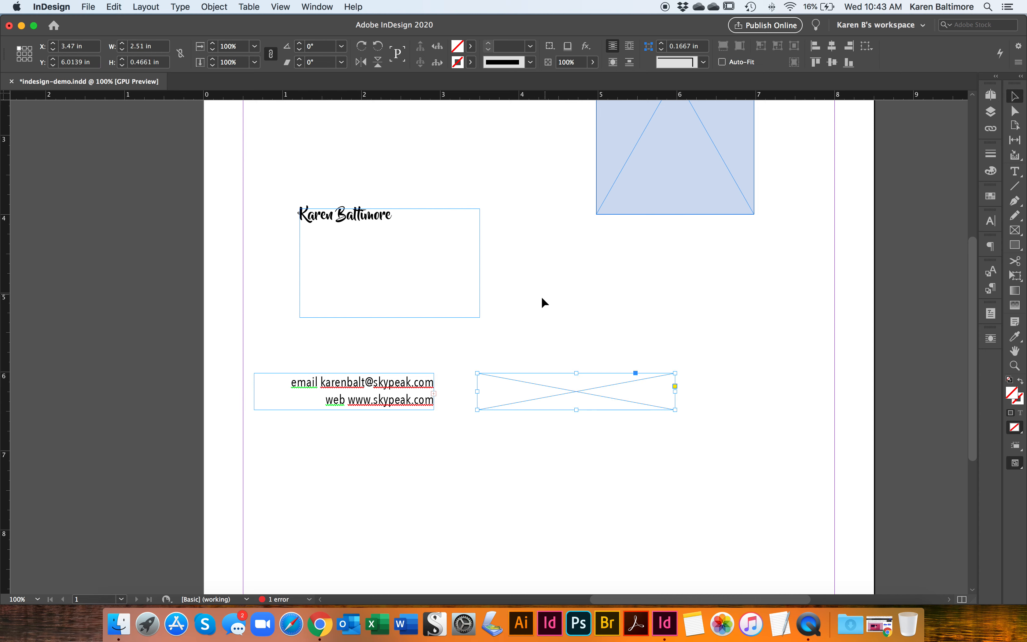
pyautogui.click(420, 406)
pyautogui.click(434, 393)
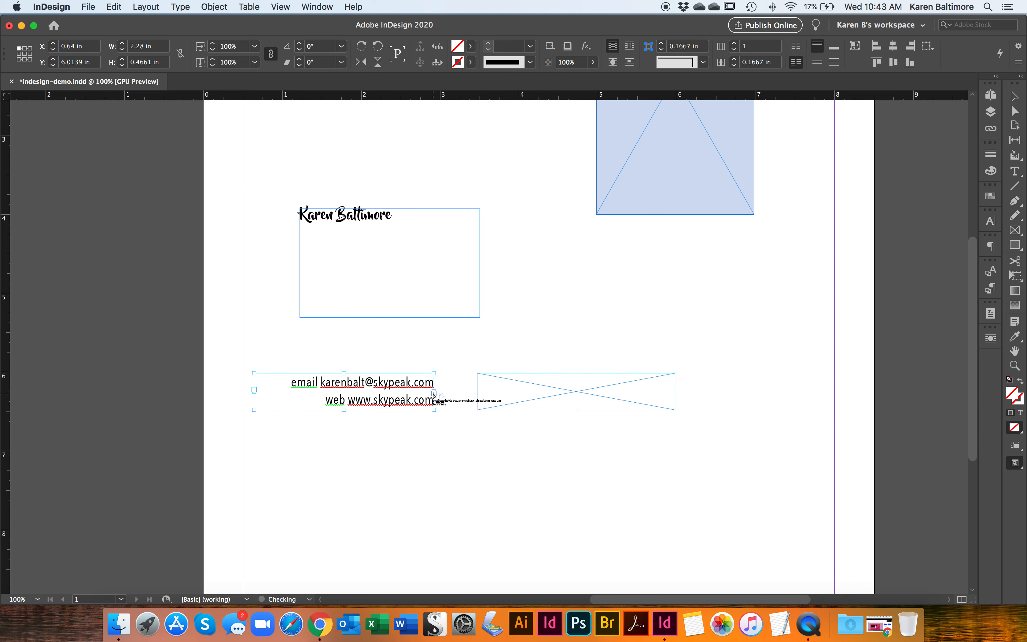
pyautogui.click(505, 382)
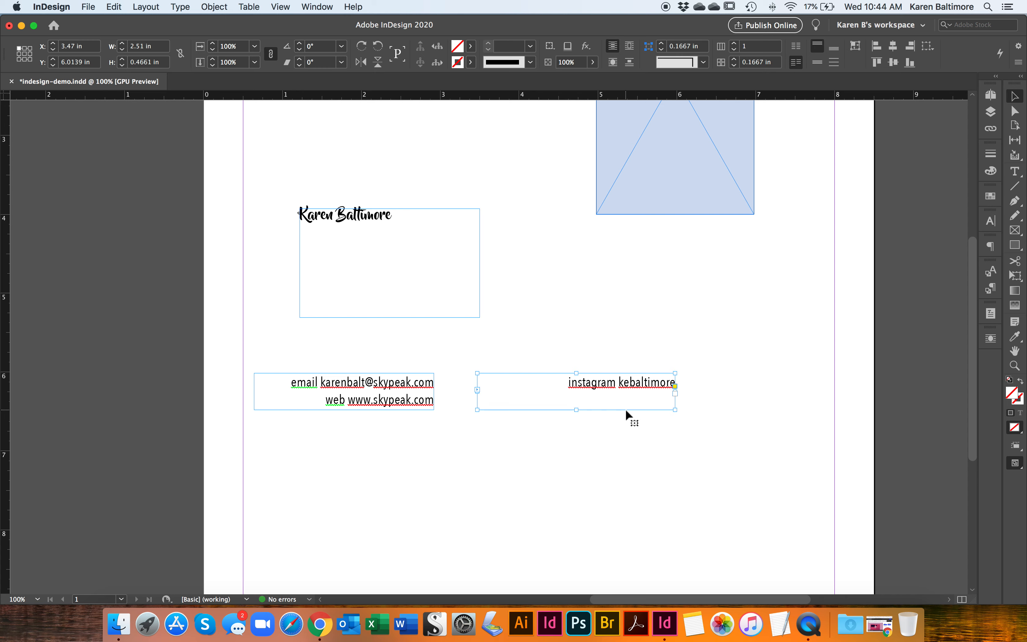
# - Move the first threaded contact frame to about X 4.36 in and extend its top edge until it is about 1.06 in high
pyautogui.scroll(-10, 649, 384)
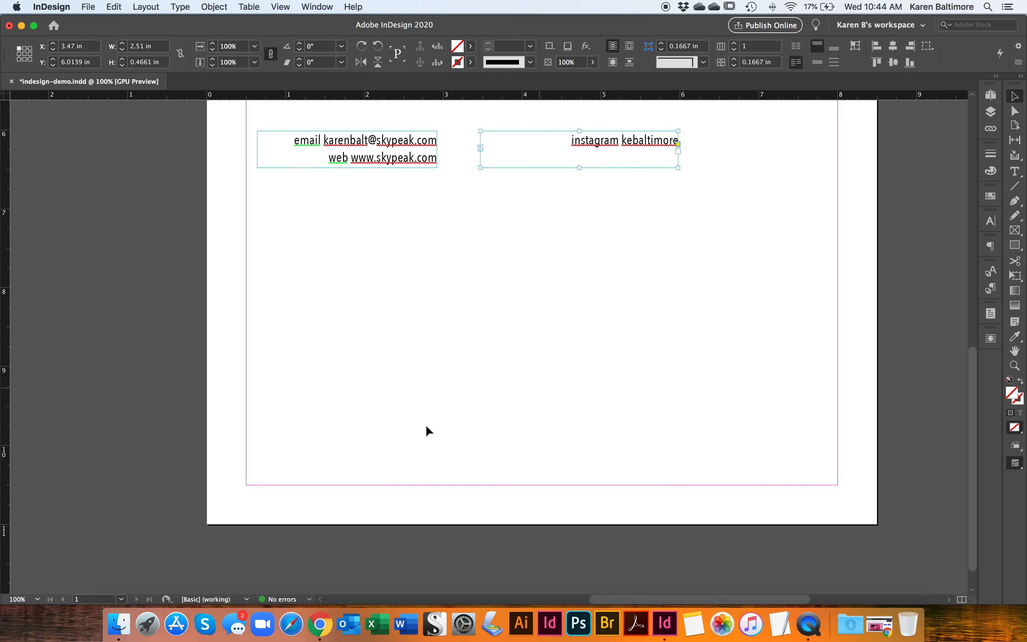
pyautogui.moveTo(412, 166); pyautogui.dragTo(681, 327)
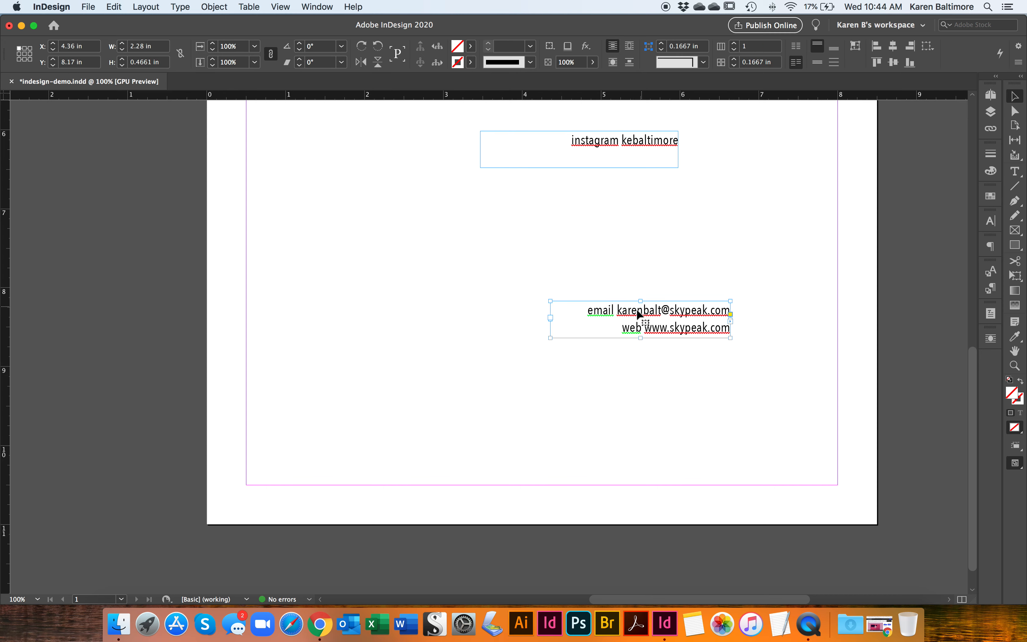
pyautogui.moveTo(640, 299); pyautogui.dragTo(640, 255)
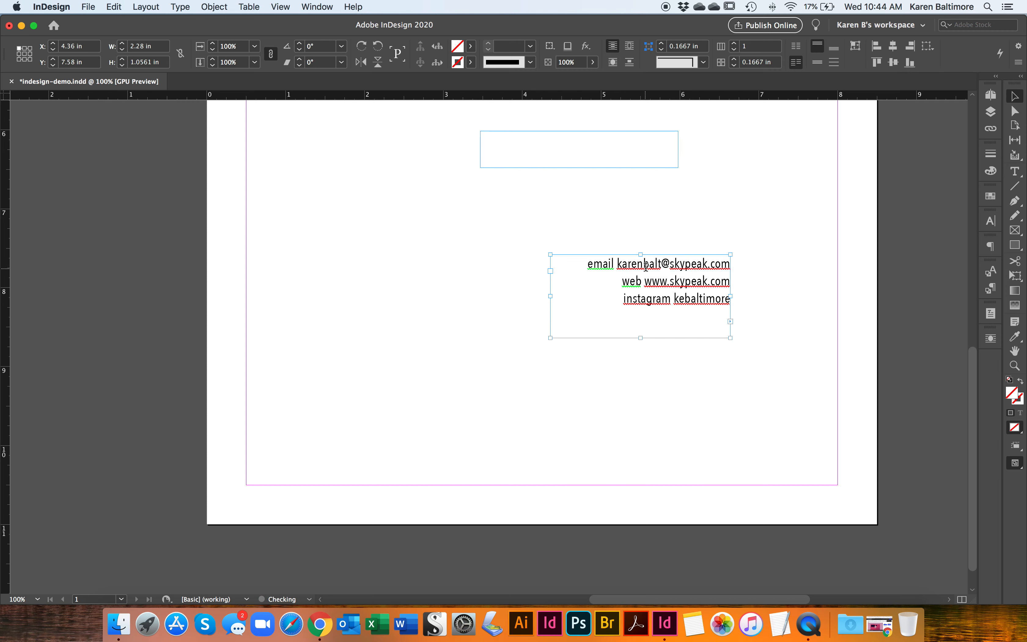
# - Center all the contact text and format it as Bold, 13 pt, with 18 pt leading
pyautogui.press('super+a')
pyautogui.click(688, 281)
pyautogui.press('super+a')
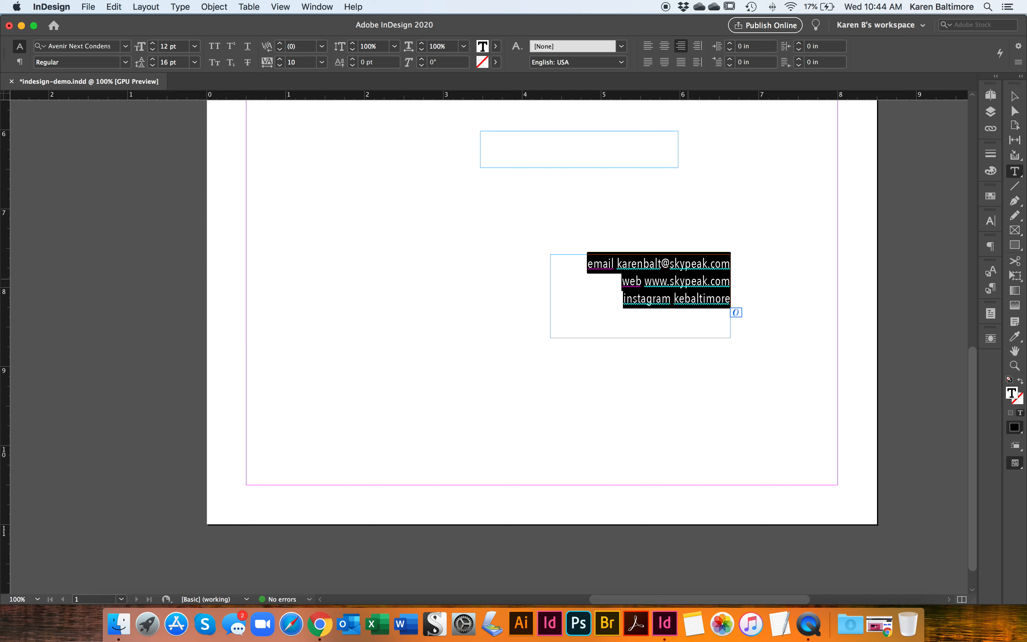
pyautogui.click(665, 46)
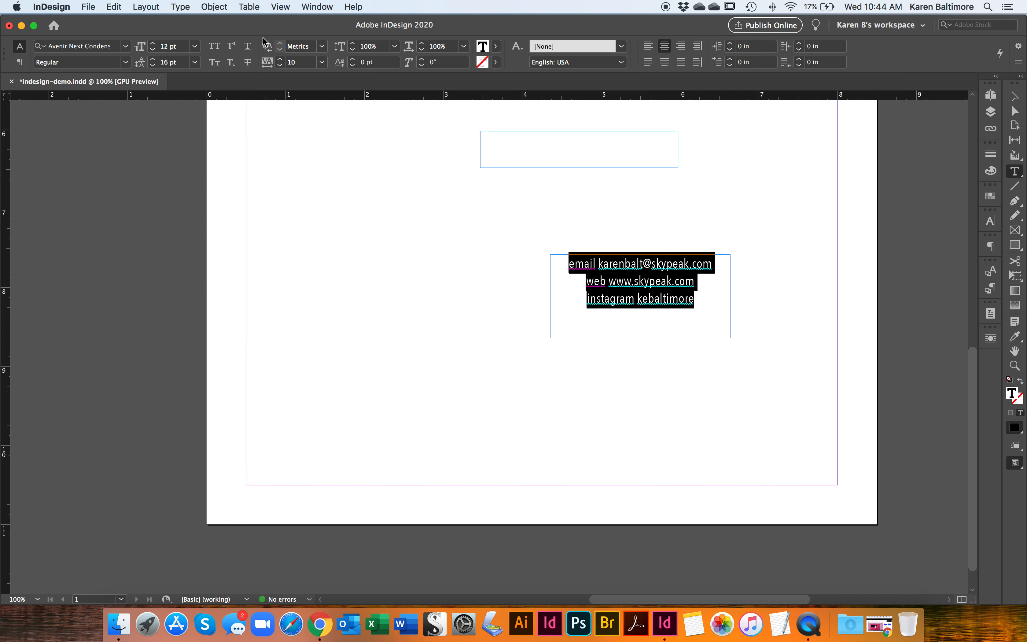
pyautogui.click(126, 62)
pyautogui.click(91, 178)
pyautogui.click(153, 43)
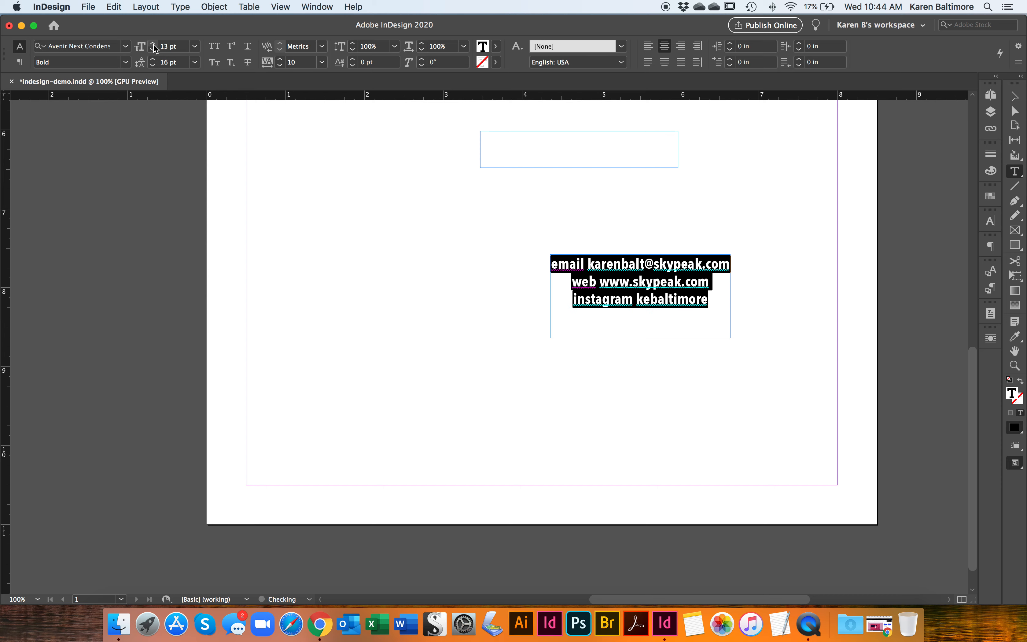
pyautogui.click(153, 58)
pyautogui.click(153, 59)
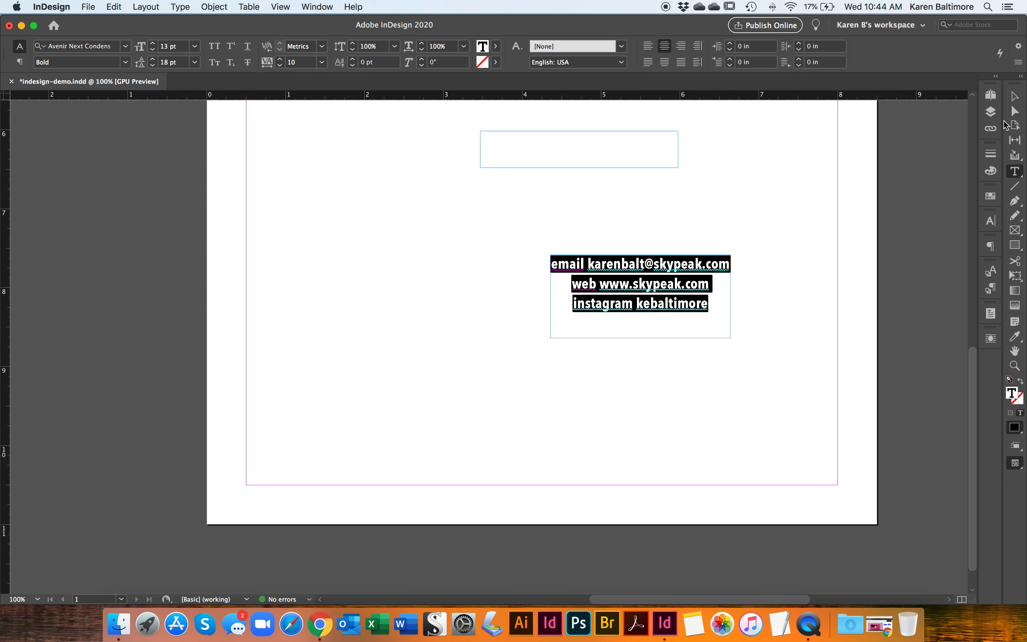
pyautogui.click(1015, 96)
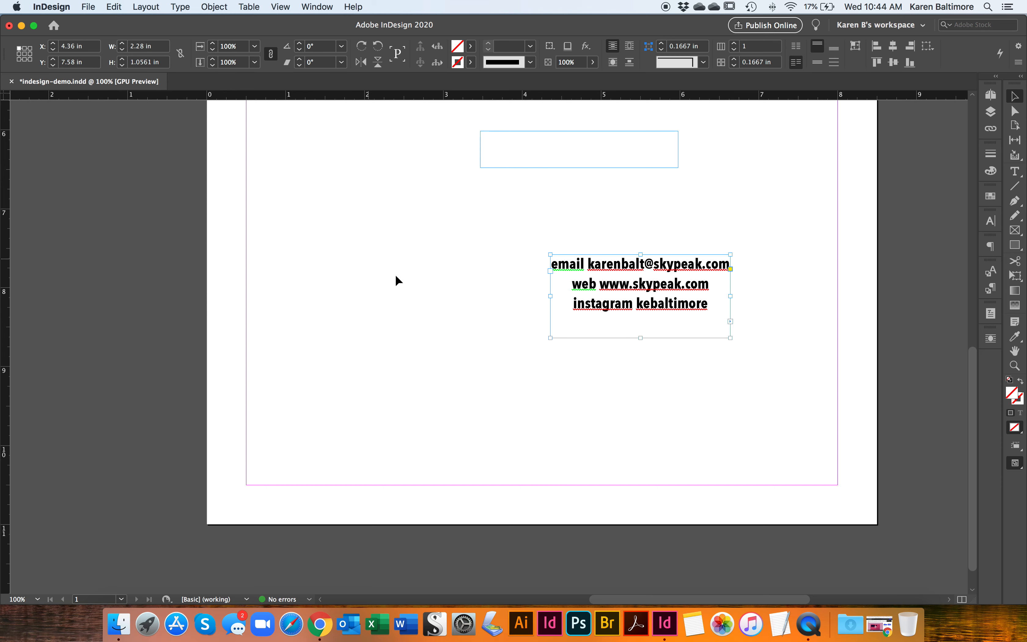
# - Draw an empty frame about 3.37 in by 3.72 in beside the contact text, at about X 0.83 in, Y 6.55 in
pyautogui.press('f')
pyautogui.moveTo(271, 173)
pyautogui.mouseDown()
pyautogui.moveTo(536, 450)
pyautogui.moveTo(538, 467)
pyautogui.mouseUp()
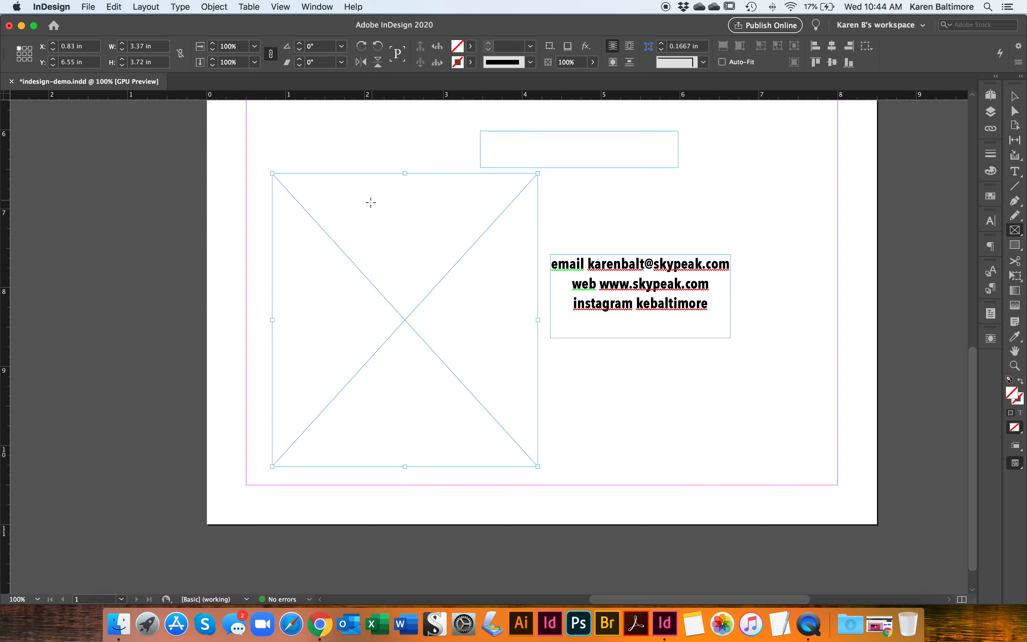
pyautogui.press('super+shift+a')
# - Convert the large empty frame to a text frame and fill it with placeholder text
pyautogui.click(1015, 171)
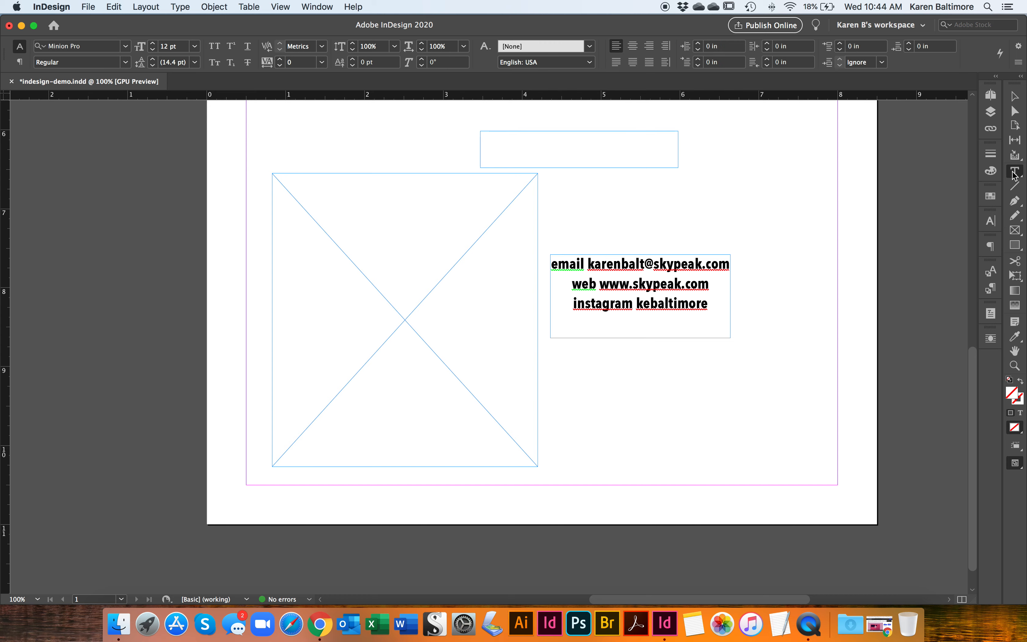
pyautogui.click(297, 264)
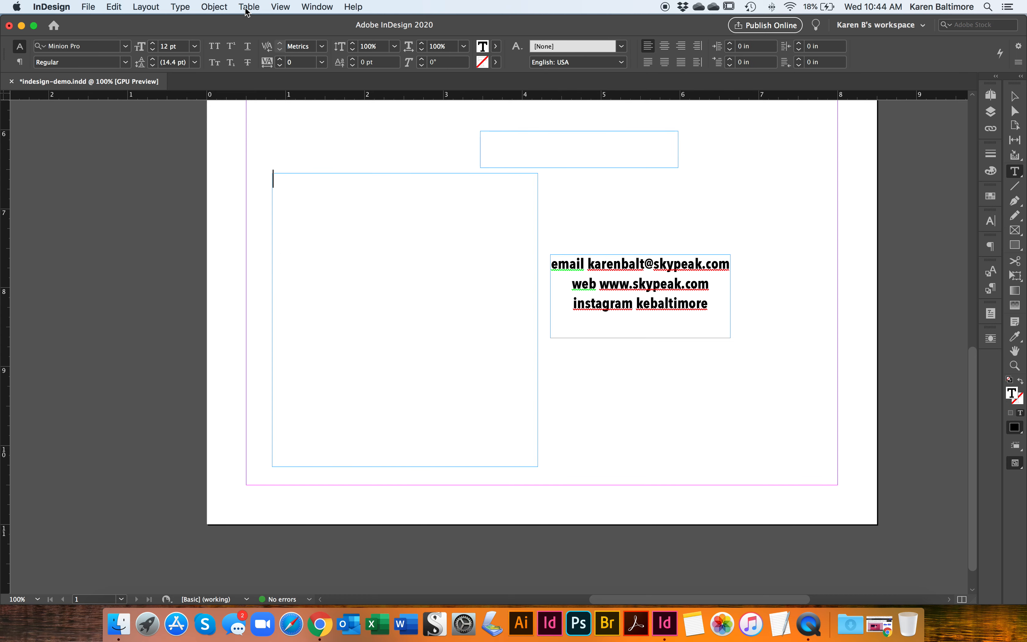
pyautogui.click(186, 8)
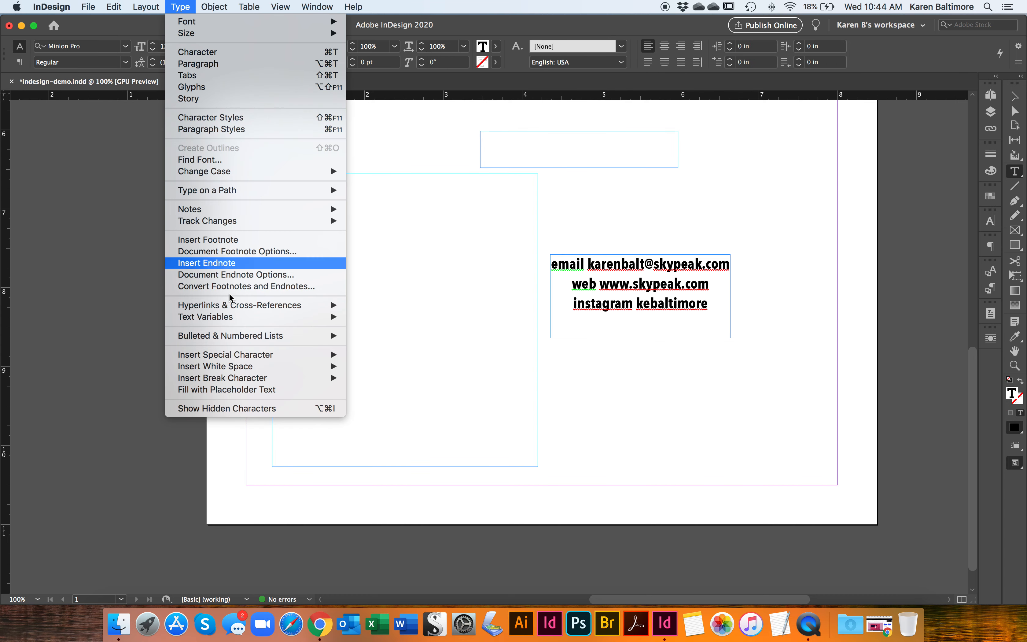
pyautogui.click(233, 390)
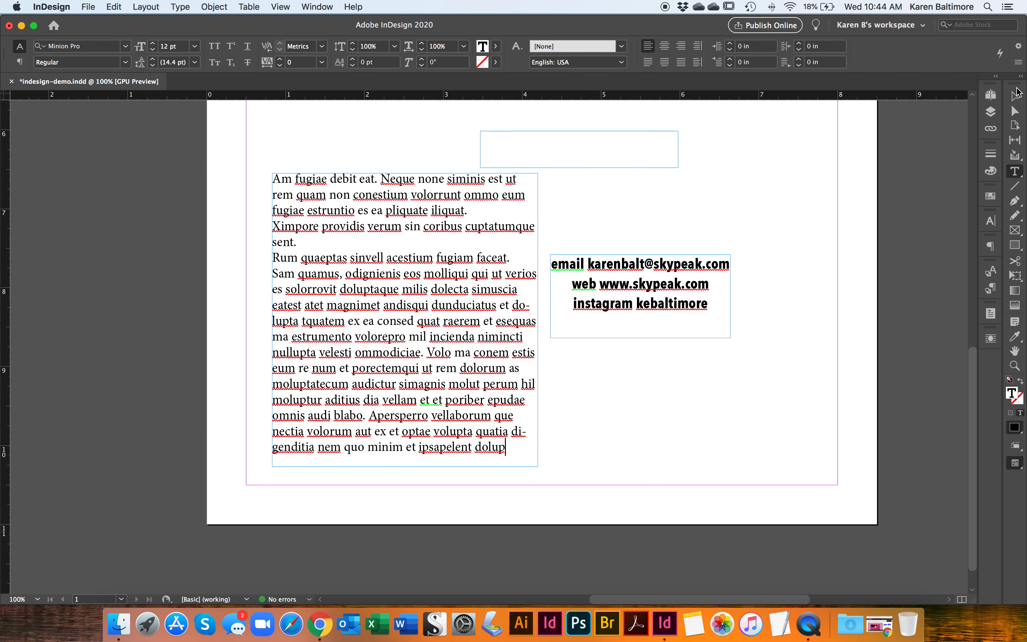
pyautogui.click(1015, 95)
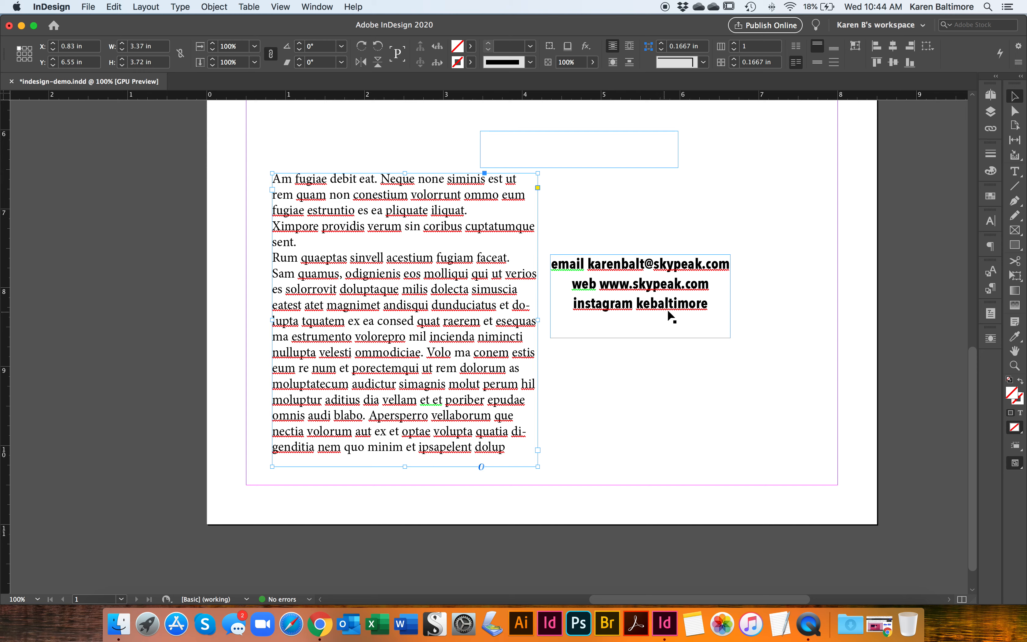
# - Set the contact text frame's text wrap to wrap around the bounding box
pyautogui.click(681, 308)
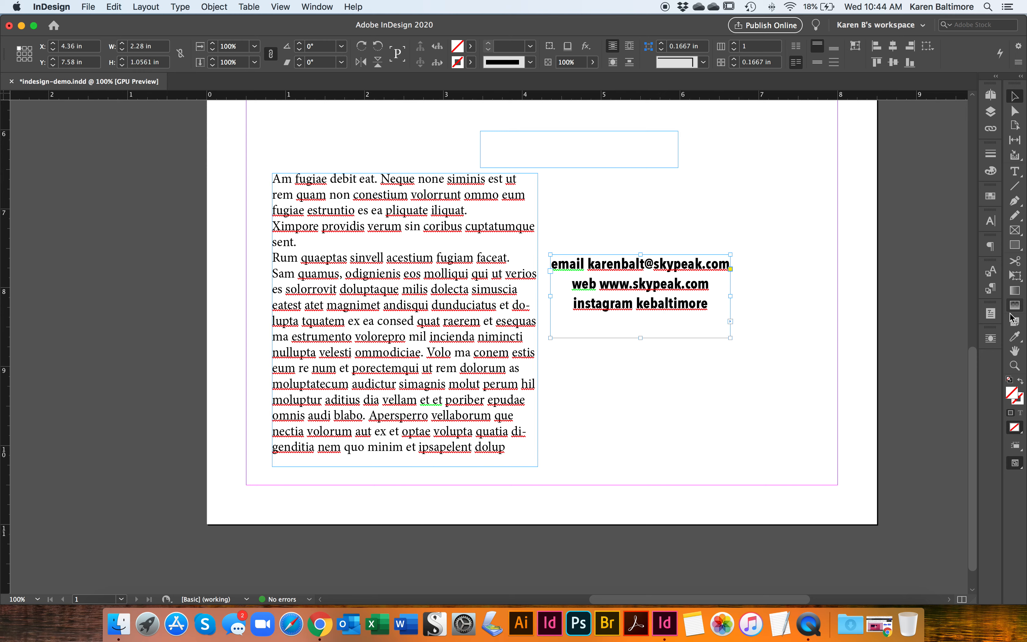
pyautogui.click(315, 7)
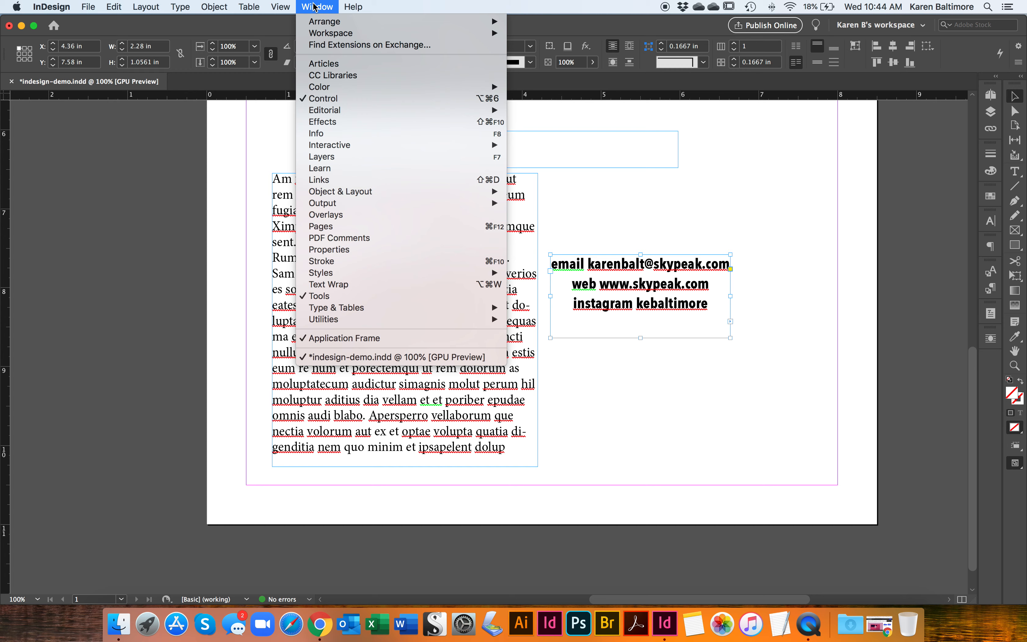
pyautogui.click(333, 285)
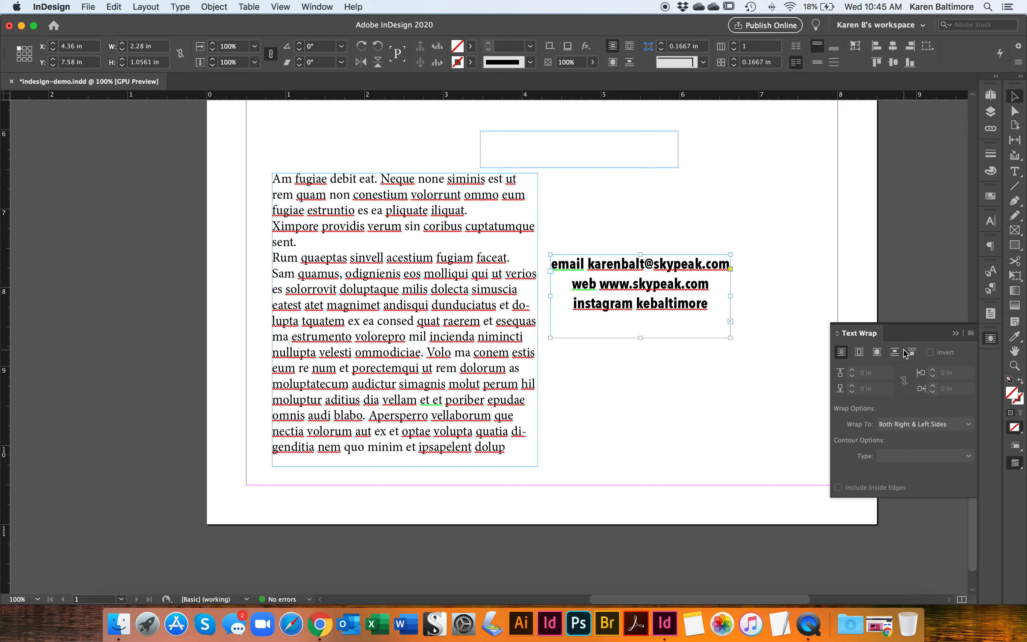
pyautogui.click(862, 353)
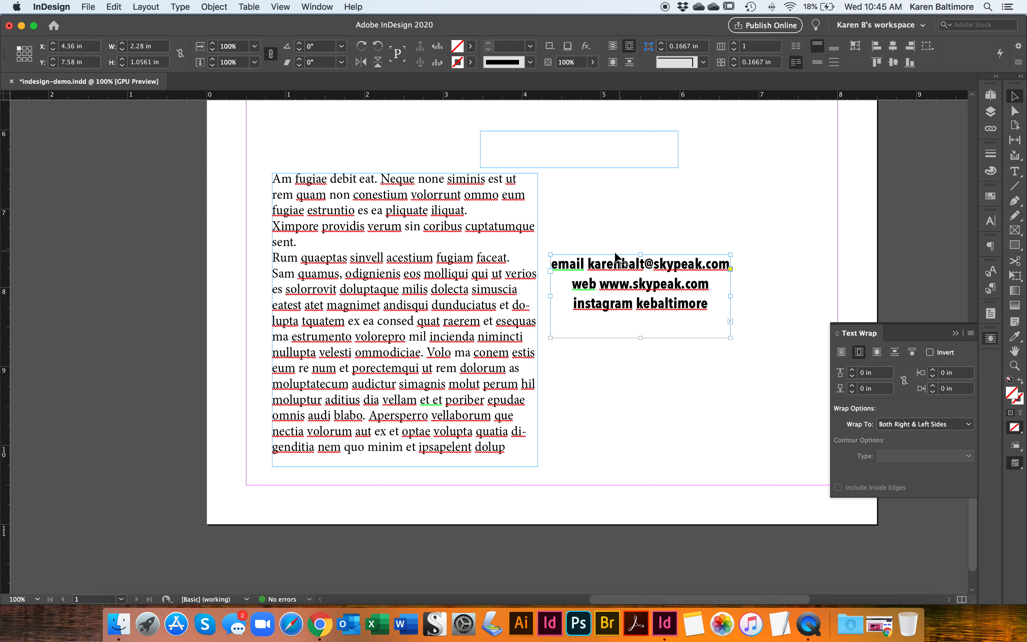
# - Try to apply bounding-box text wrap with top, bottom and left offsets while no frame is selected
pyautogui.click(573, 339)
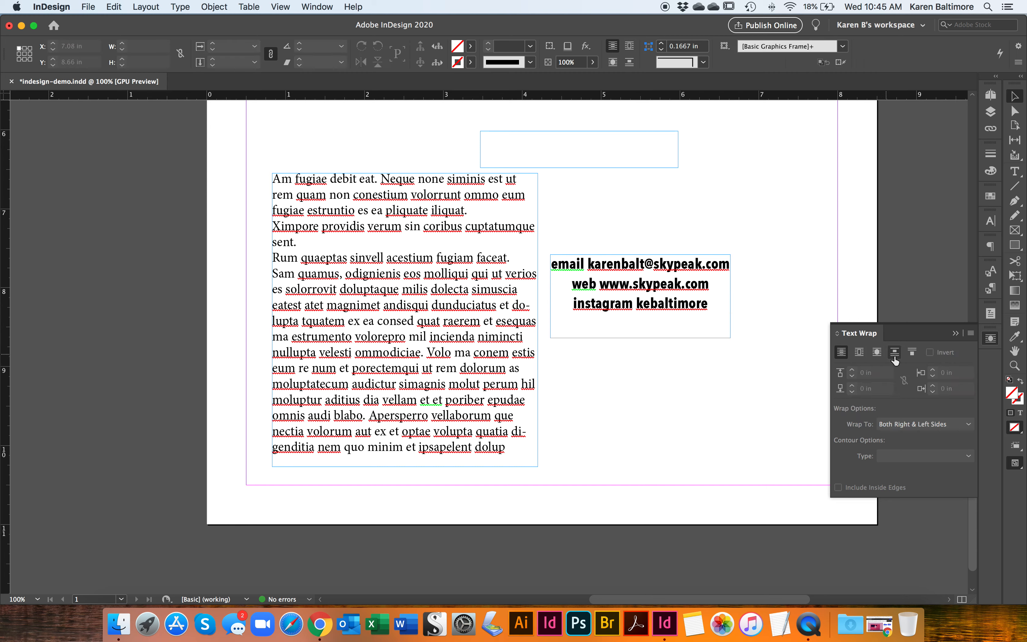
pyautogui.click(859, 353)
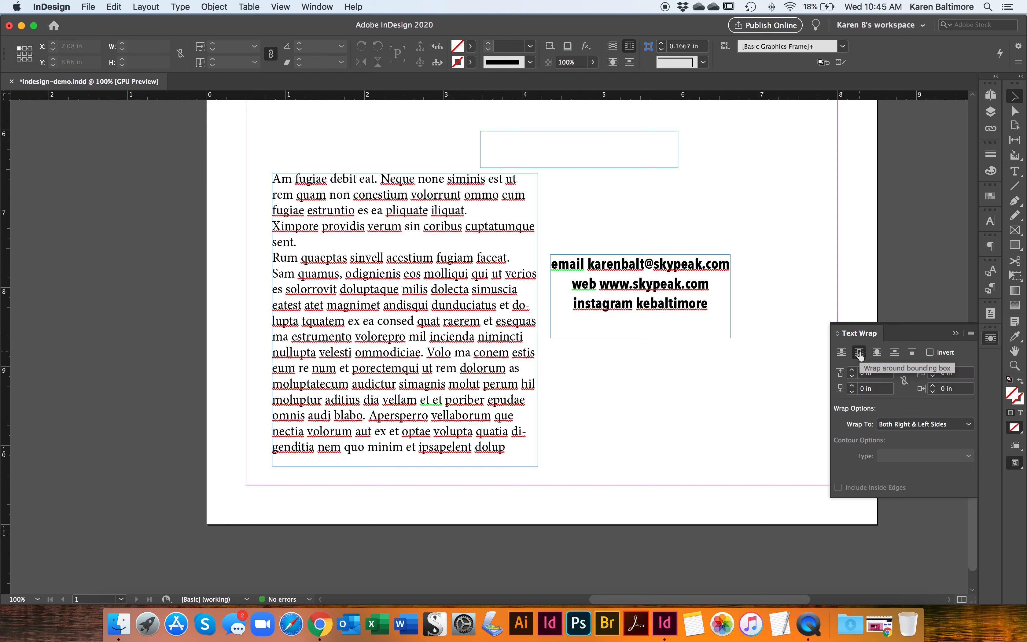
pyautogui.click(852, 370)
pyautogui.click(852, 370)
pyautogui.click(852, 386)
pyautogui.click(852, 385)
pyautogui.click(932, 369)
pyautogui.click(932, 369)
# - Set the contact frame's top, bottom and left wrap offsets to 0.125 in and move it over the placeholder text's right edge
pyautogui.click(665, 332)
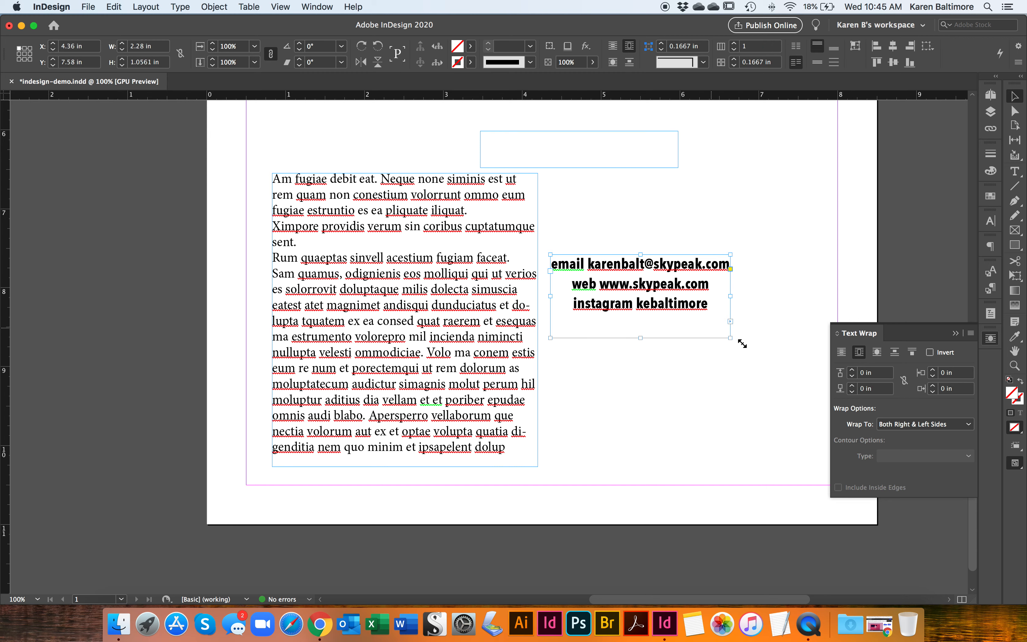
pyautogui.click(852, 370)
pyautogui.click(852, 370)
pyautogui.click(853, 386)
pyautogui.click(852, 386)
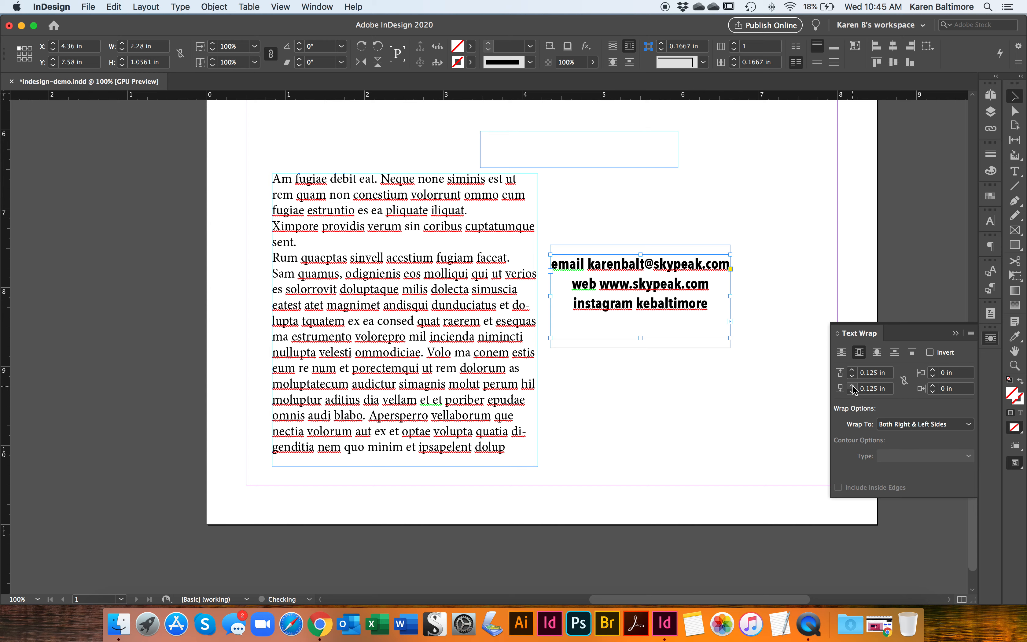
pyautogui.click(933, 370)
pyautogui.click(933, 370)
pyautogui.moveTo(626, 311); pyautogui.dragTo(441, 334)
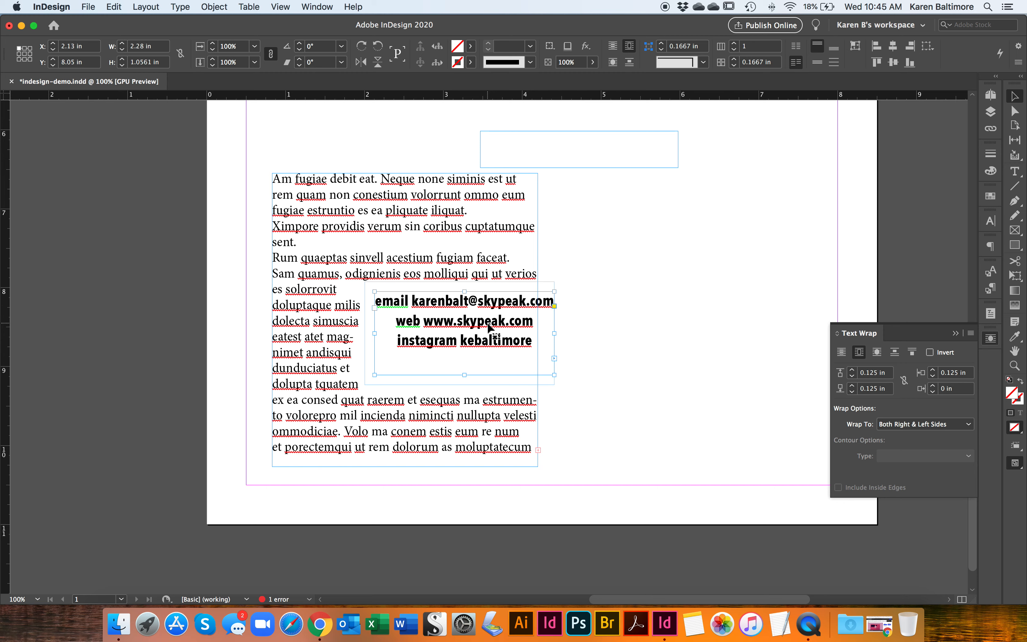
pyautogui.click(615, 269)
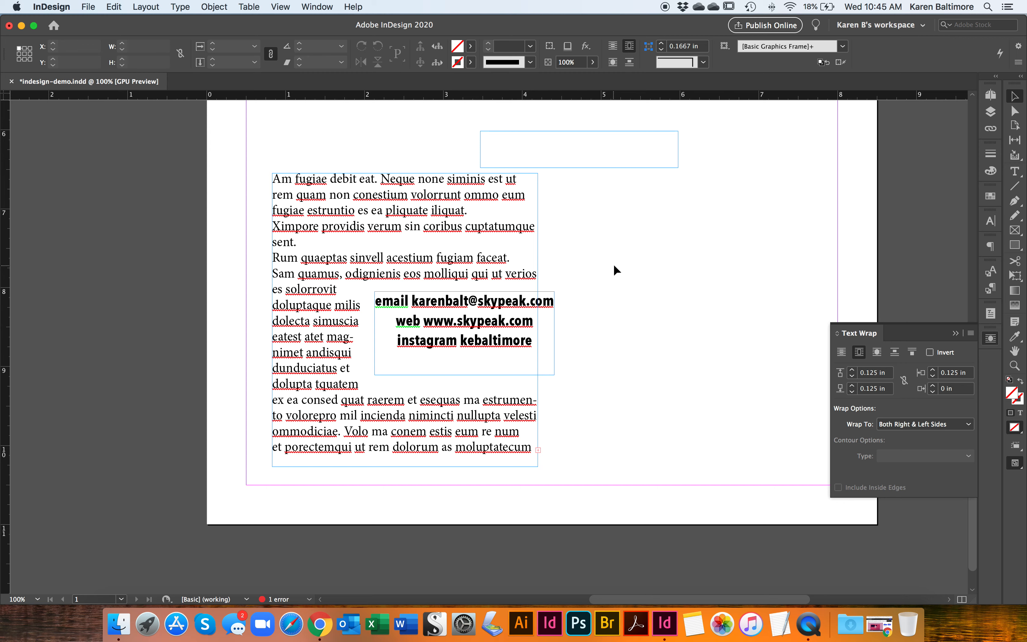
# - Move the empty threaded frame beside the placeholder text frame and place the text cursor in it
pyautogui.moveTo(618, 169); pyautogui.dragTo(701, 254)
pyautogui.doubleClick(650, 224)
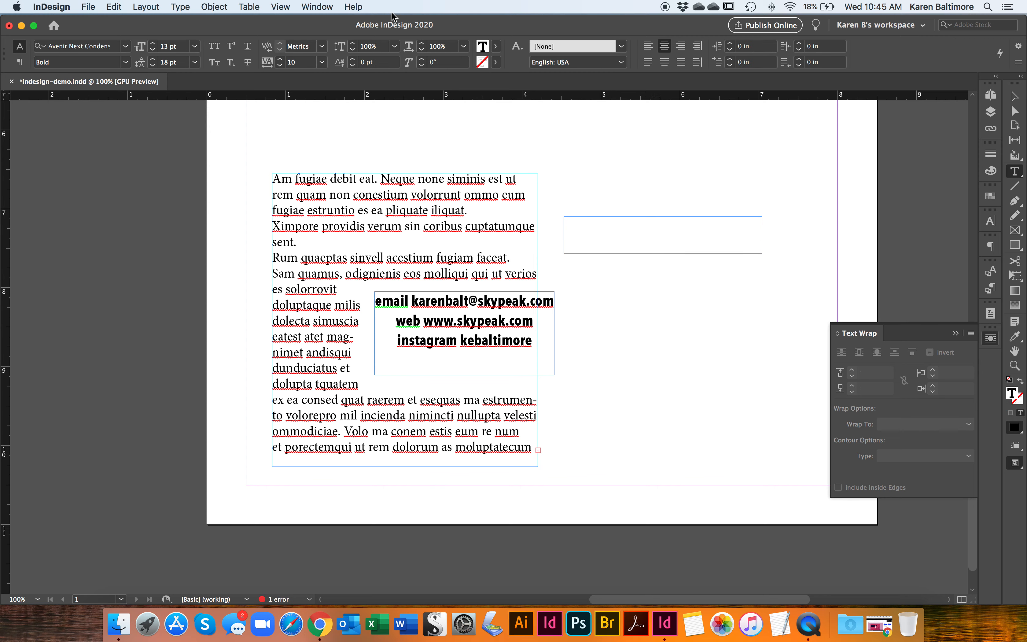
# - Open the Glyphs panel, browse the Avenir Next Condensed Bold characters, and close the panel
pyautogui.click(320, 7)
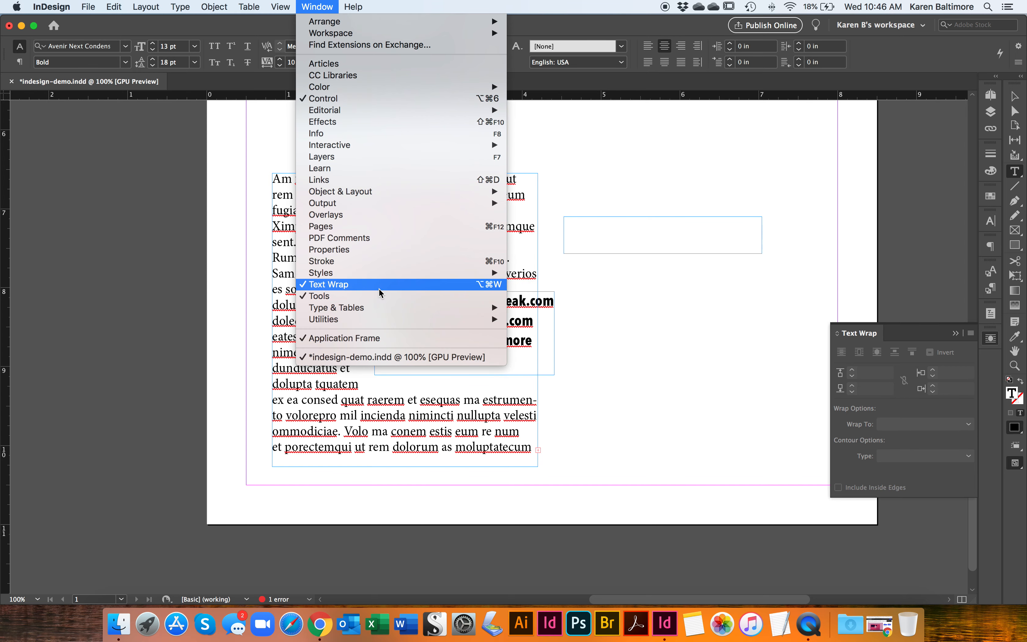
pyautogui.moveTo(383, 312)
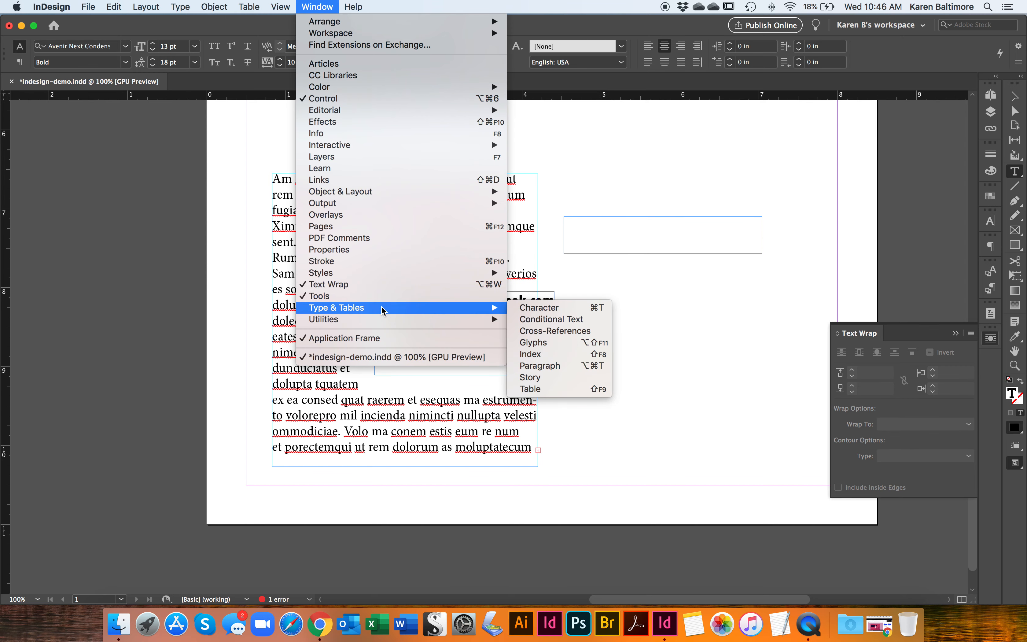
pyautogui.click(534, 343)
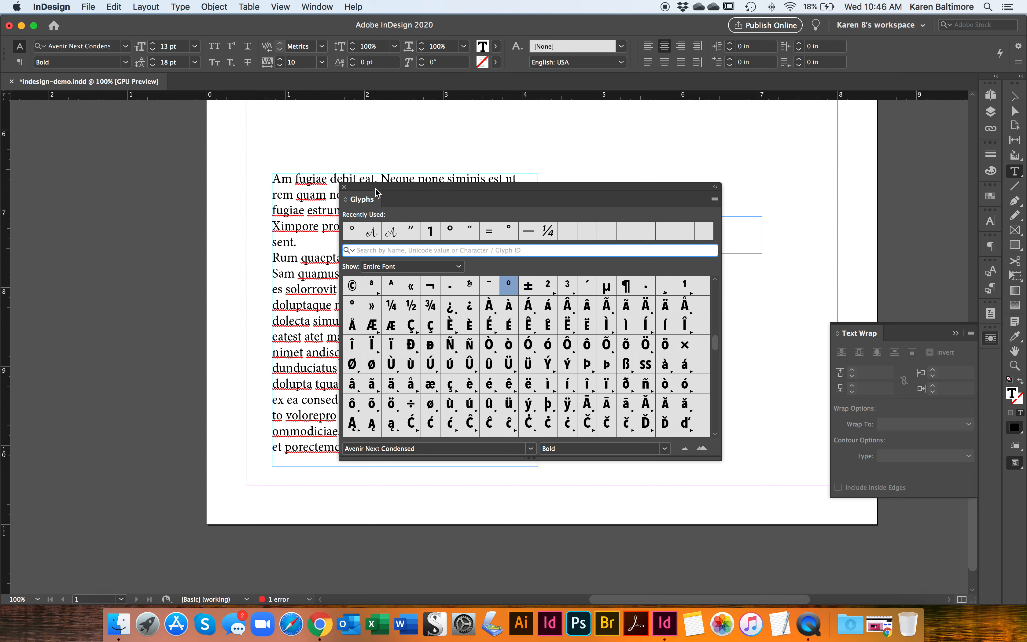
pyautogui.scroll(-10, 424, 356)
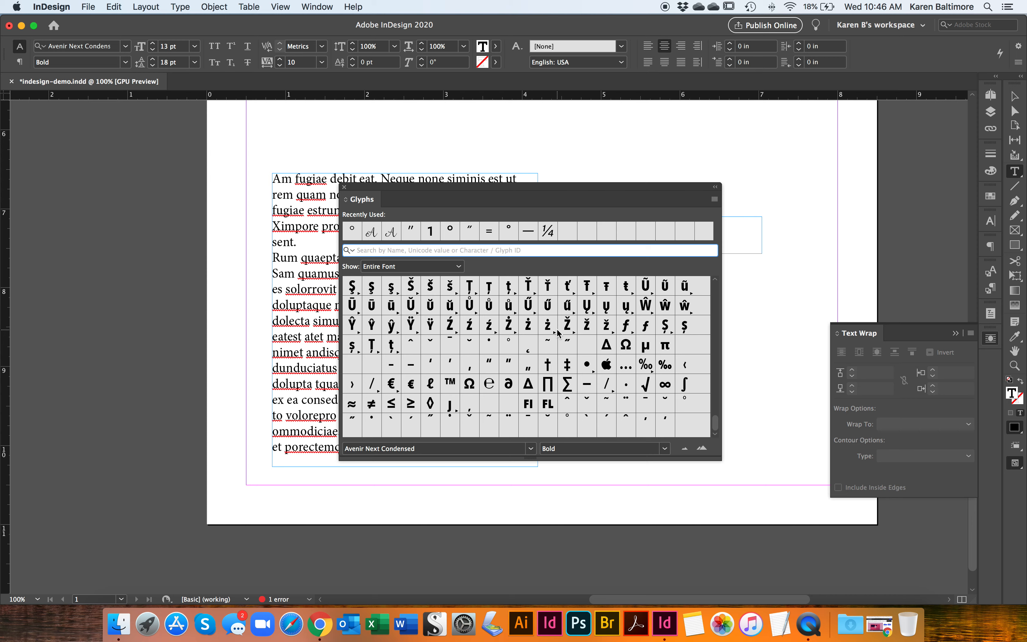
pyautogui.scroll(2, 559, 333)
pyautogui.scroll(8, 559, 333)
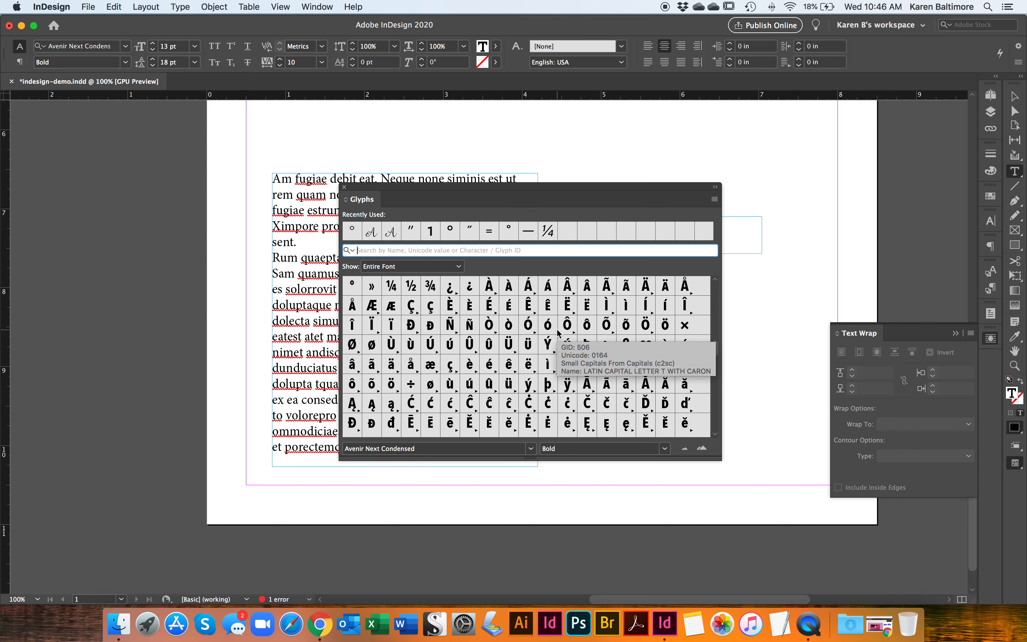
pyautogui.click(508, 344)
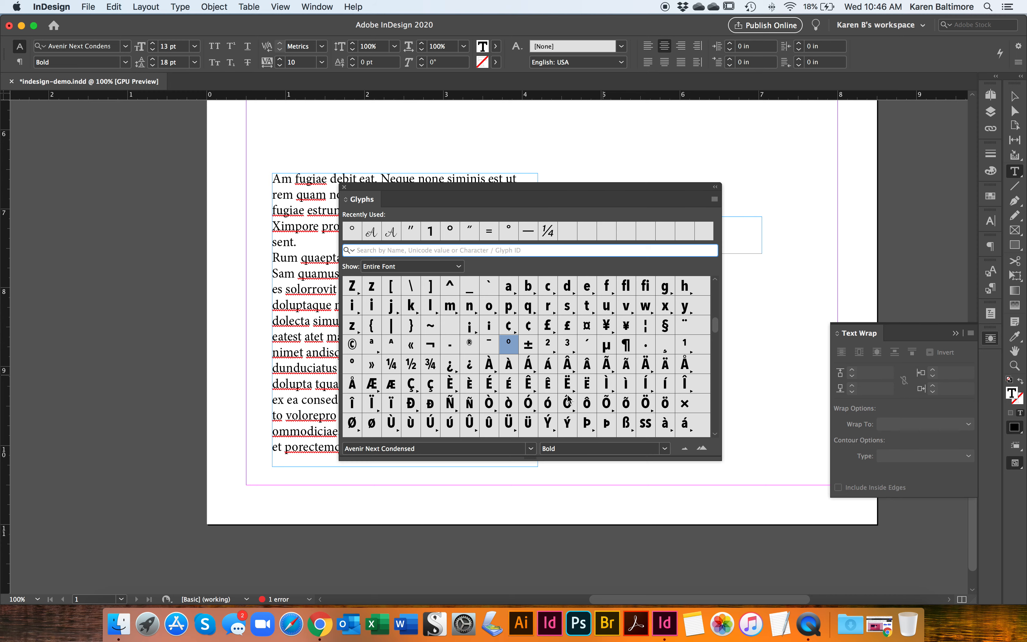
pyautogui.click(344, 187)
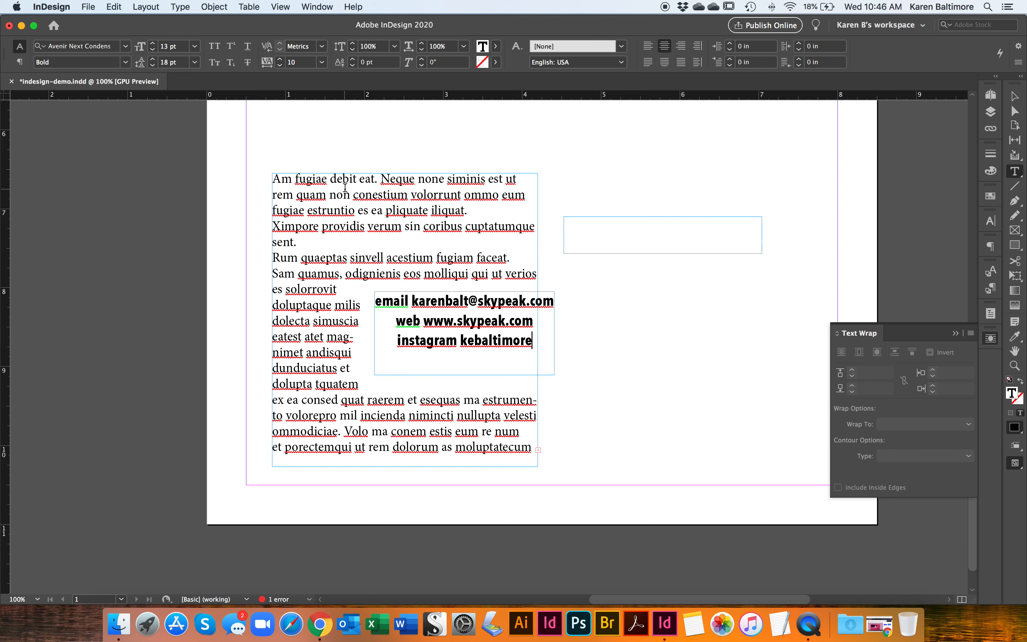
# - Place the text cursor in the placeholder text and review the available spelling options, including Dynamic Spelling
pyautogui.click(357, 209)
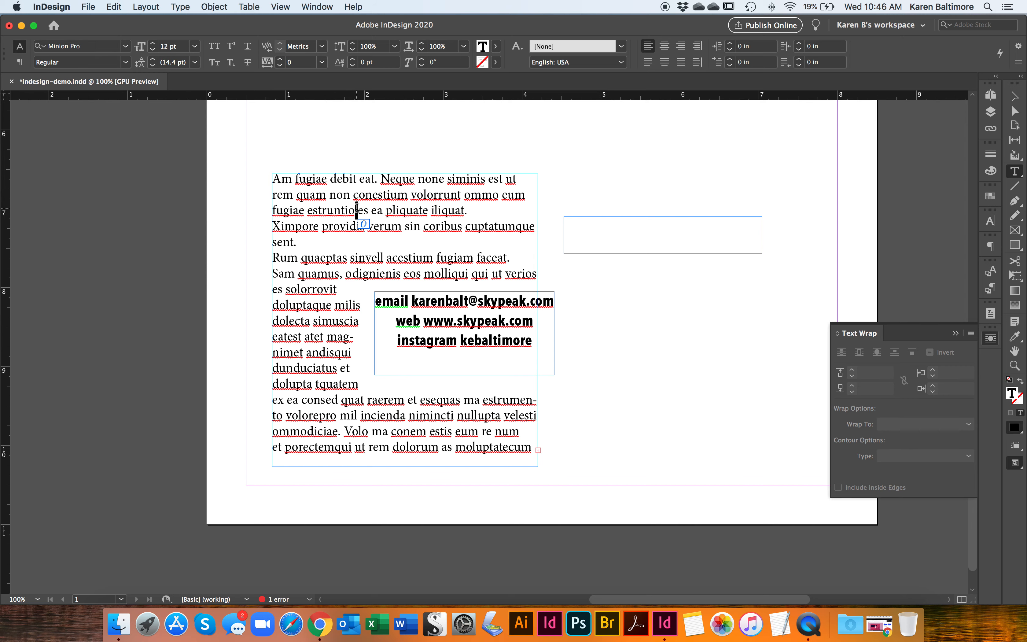
pyautogui.click(182, 6)
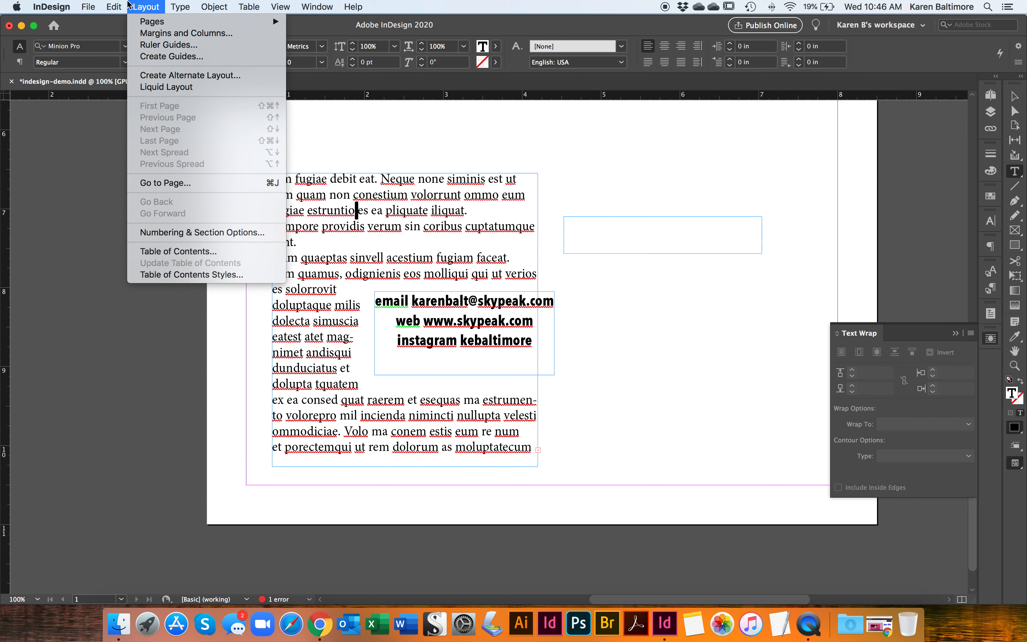
pyautogui.moveTo(110, 11)
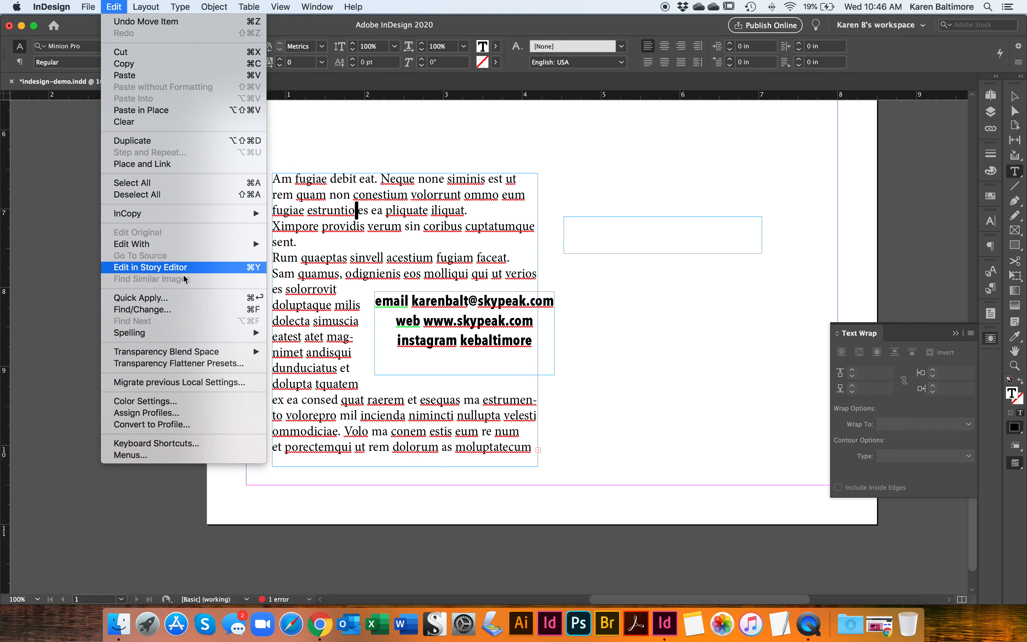
pyautogui.moveTo(203, 335)
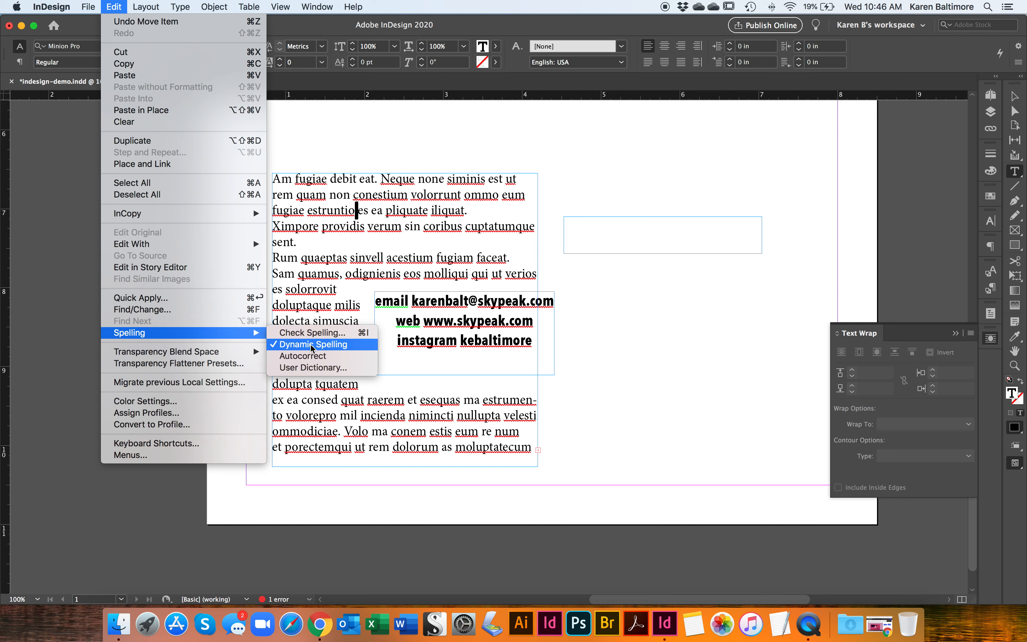
pyautogui.click(437, 231)
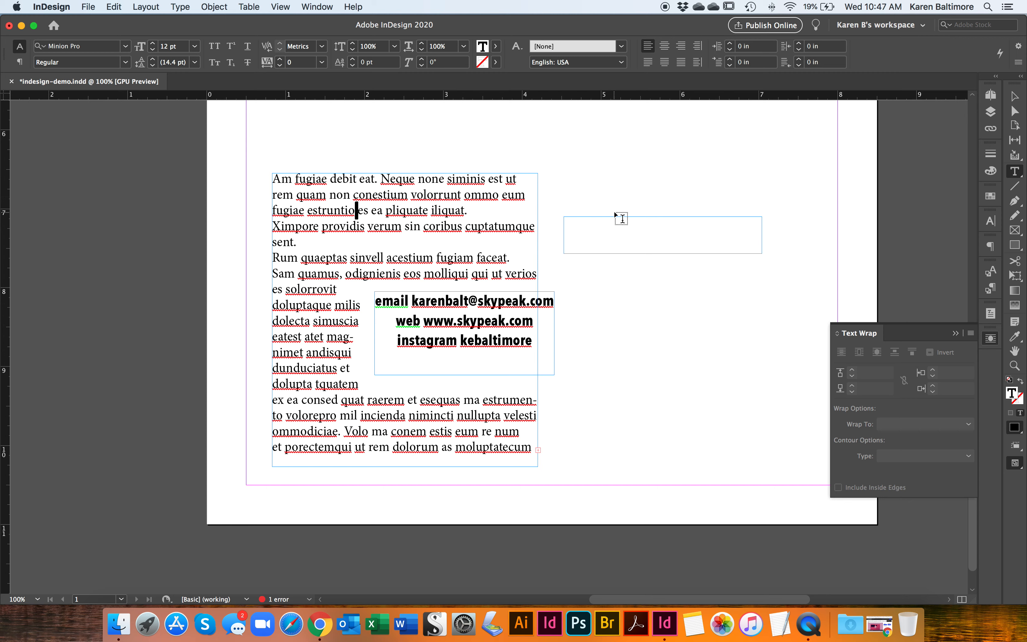
# - Try moving the placeholder text frame on its own past the contact frame, and undo the move
pyautogui.click(1015, 97)
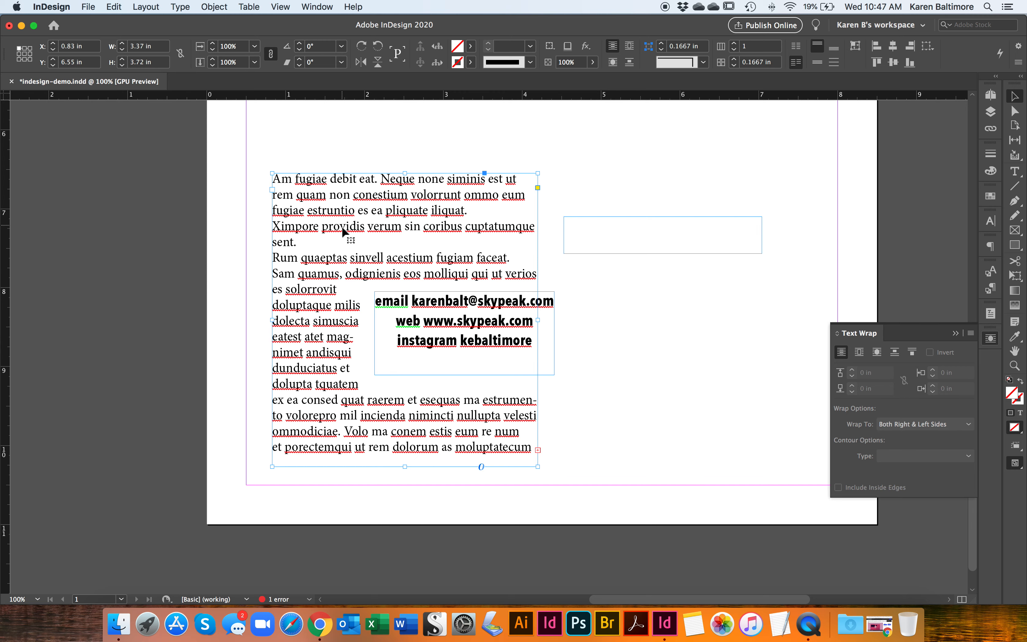
pyautogui.moveTo(444, 324); pyautogui.dragTo(597, 321)
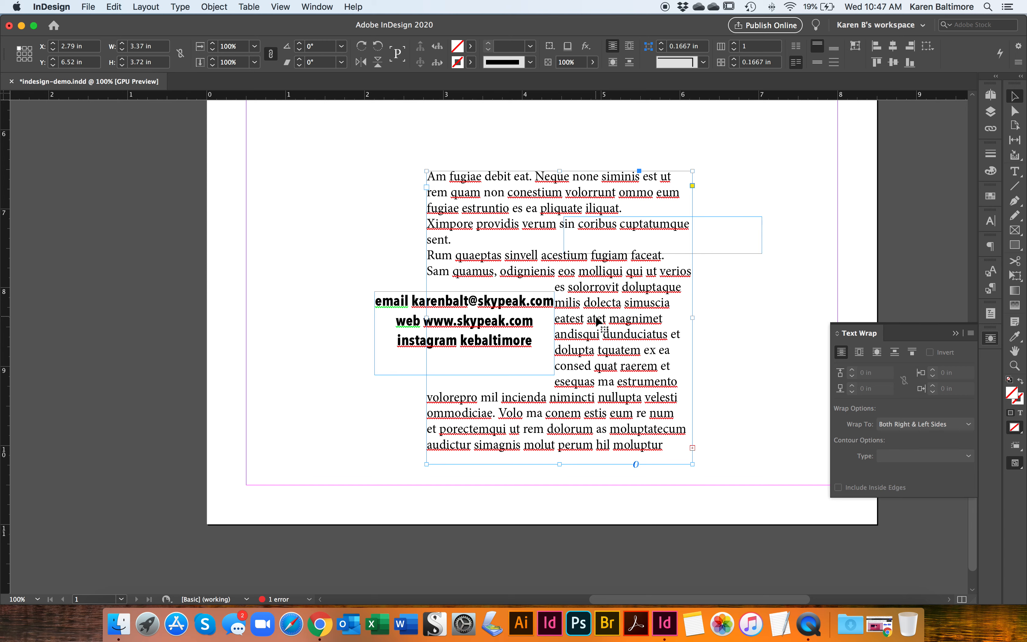
pyautogui.press('super+z')
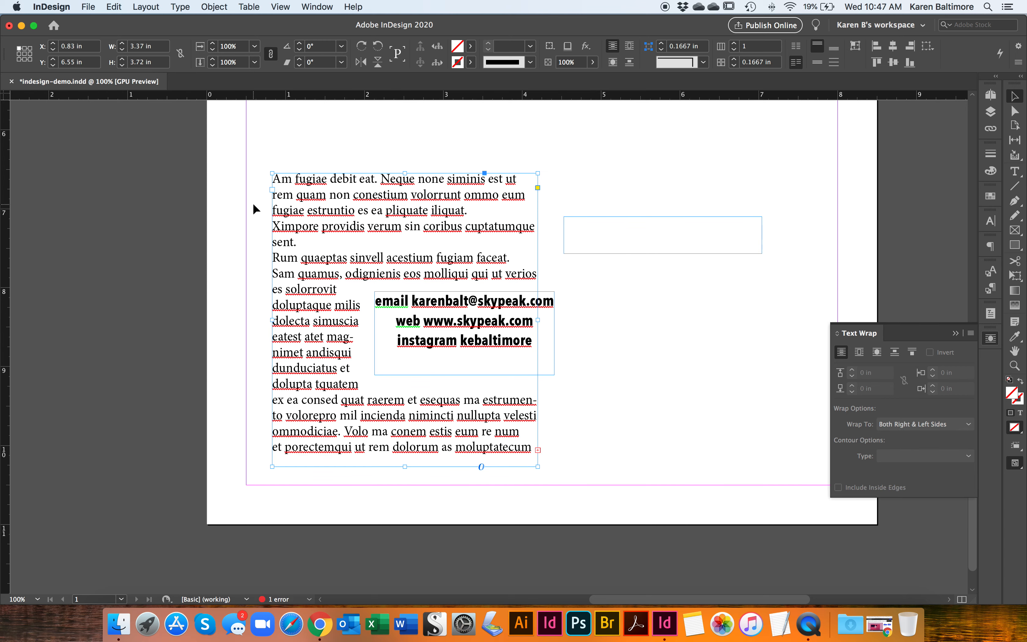
# - Select the placeholder text frame together with the contact frame and group them
pyautogui.moveTo(264, 158); pyautogui.dragTo(530, 448)
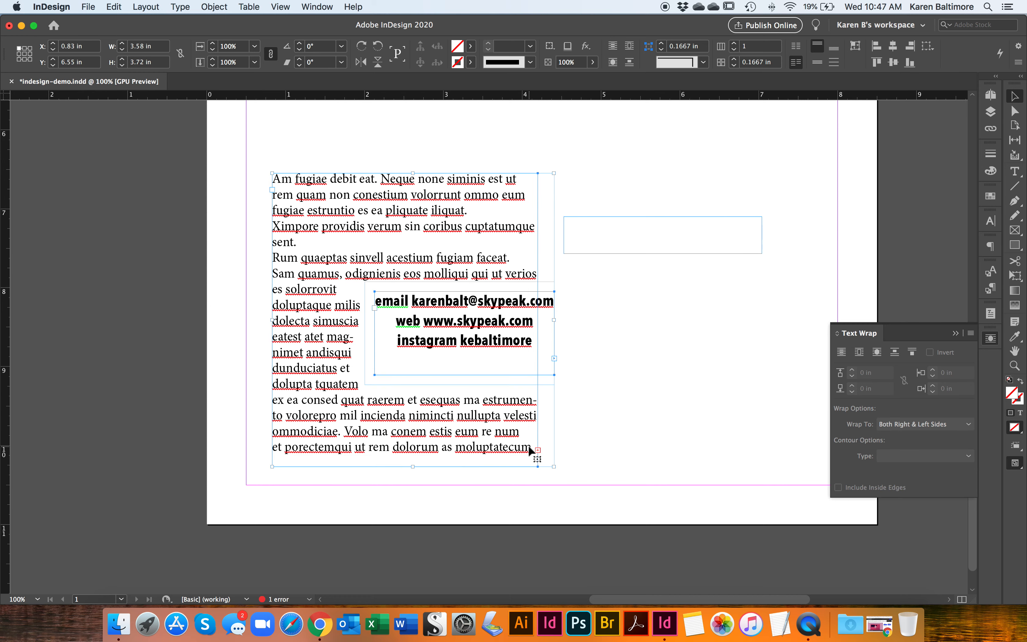
pyautogui.click(218, 8)
pyautogui.click(220, 75)
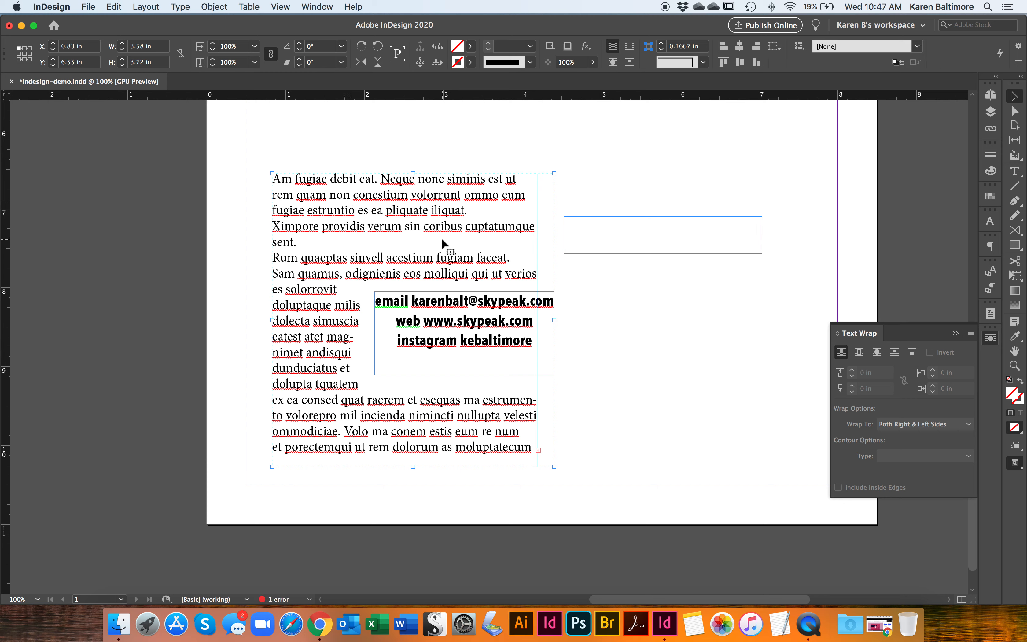
# - Select the placeholder text frame inside the group and extend its height to fit all of its overset text
pyautogui.doubleClick(434, 257)
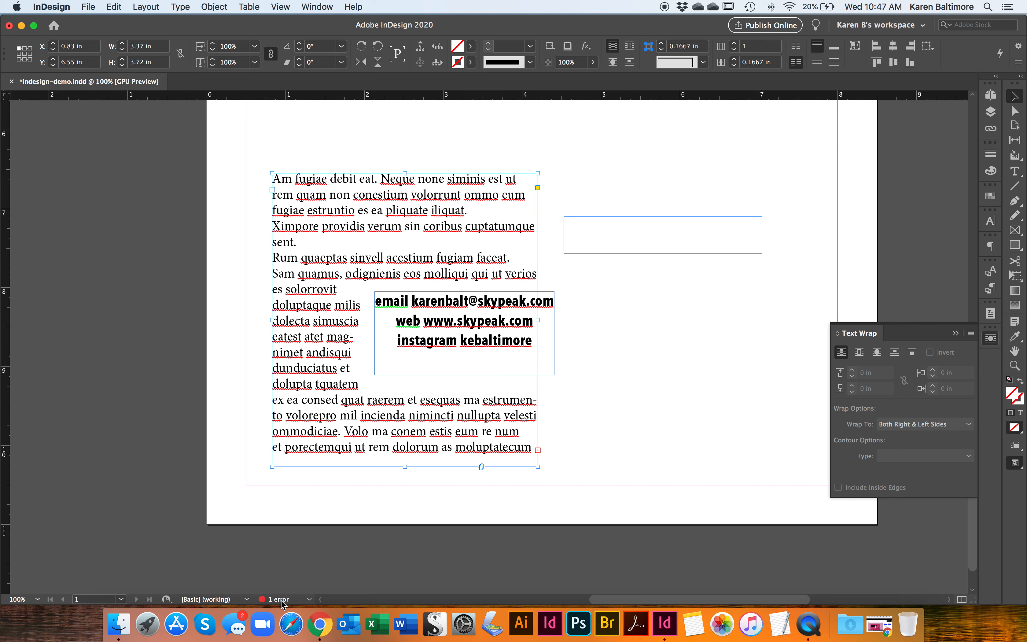
pyautogui.moveTo(689, 376); pyautogui.dragTo(452, 423)
pyautogui.click(517, 433)
pyautogui.doubleClick(404, 467)
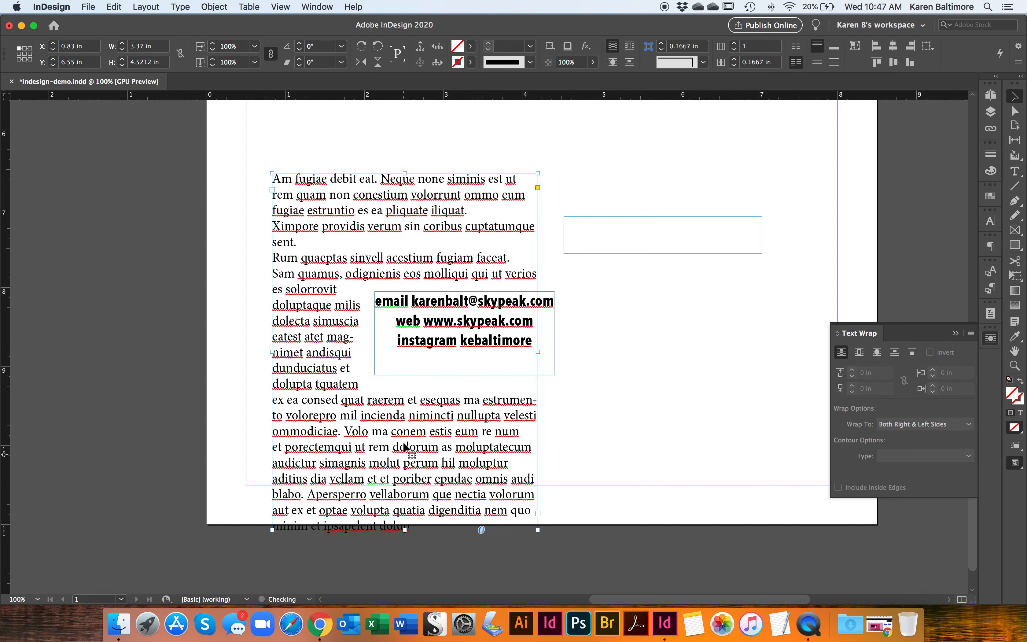
# - Select the grouped frames and move them against the page's left and bottom margins, at X 0.5 in and Y 5.9788 in
pyautogui.click(611, 379)
pyautogui.moveTo(611, 377); pyautogui.dragTo(495, 446)
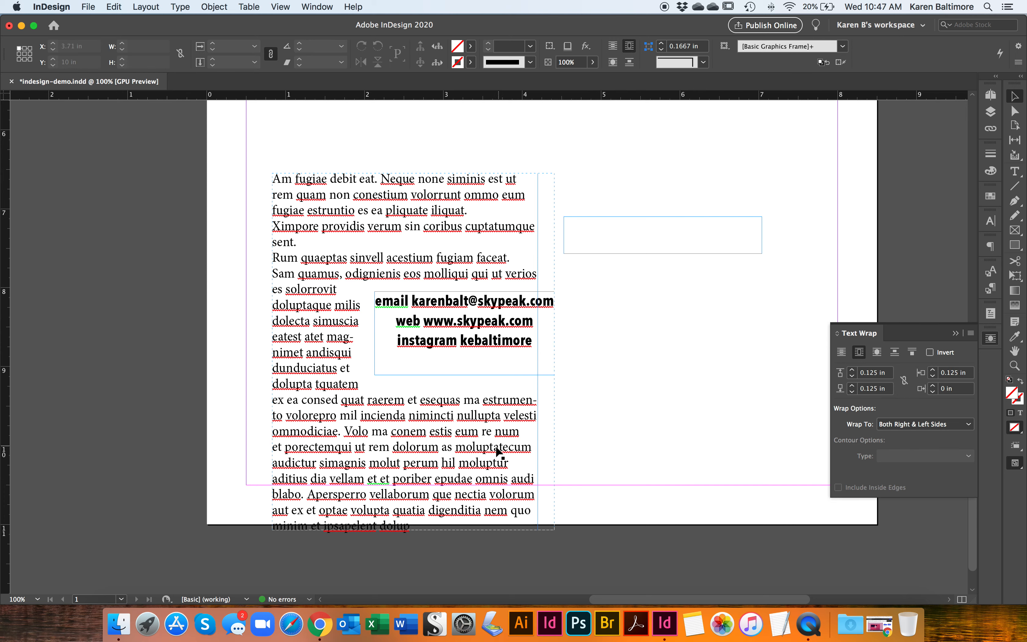
pyautogui.press('super+g')
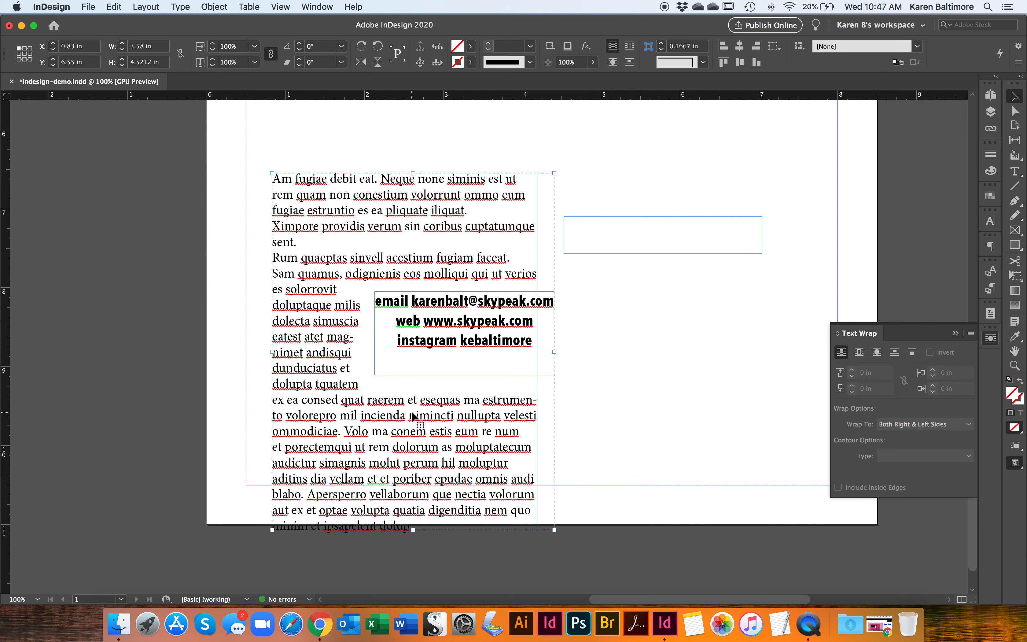
pyautogui.moveTo(413, 416); pyautogui.dragTo(378, 387)
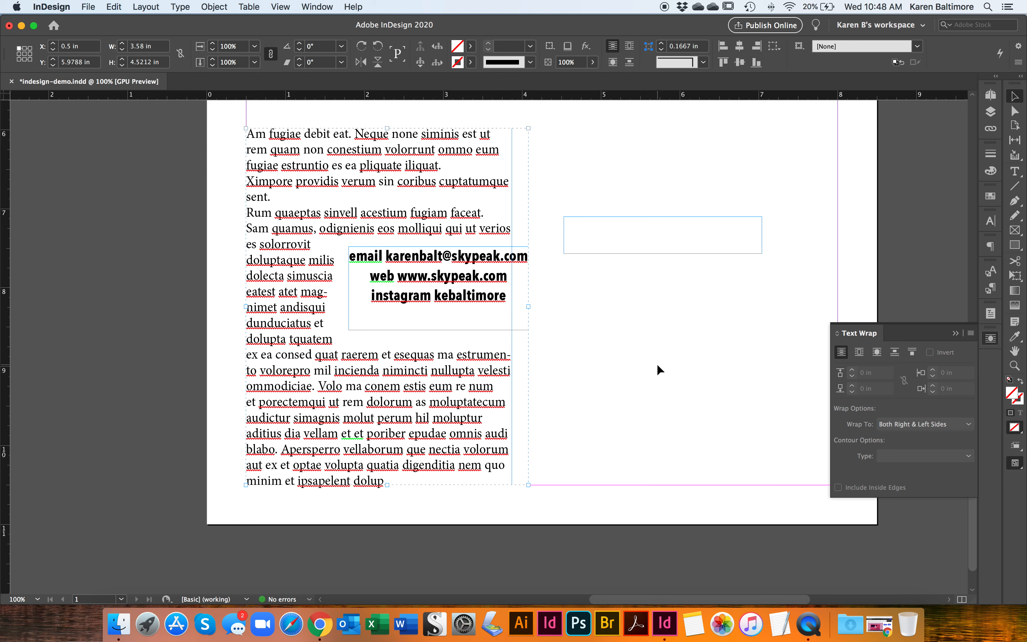
# - Move the empty threaded frame slightly lower, try entering text in it, and delete the stray character from the contact text
pyautogui.moveTo(627, 238); pyautogui.dragTo(634, 278)
pyautogui.doubleClick(637, 279)
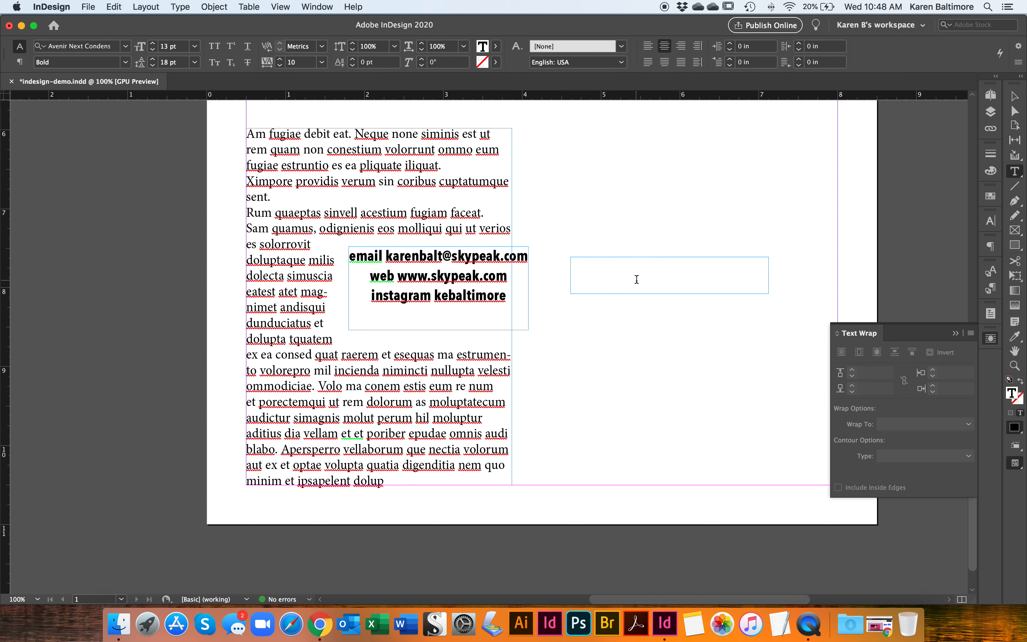
pyautogui.write('K')
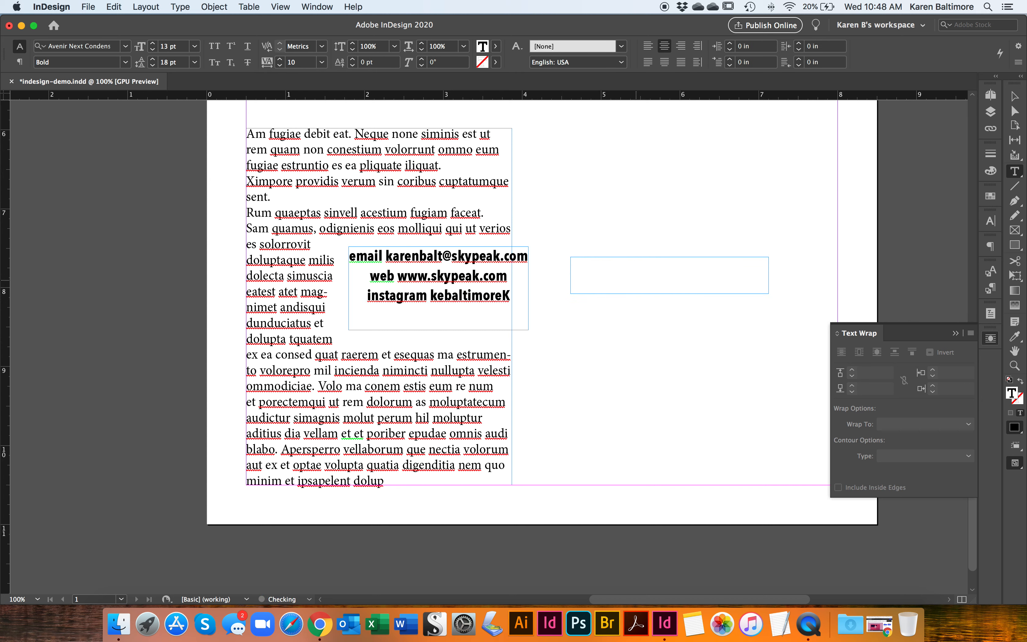
pyautogui.press('BackSpace')
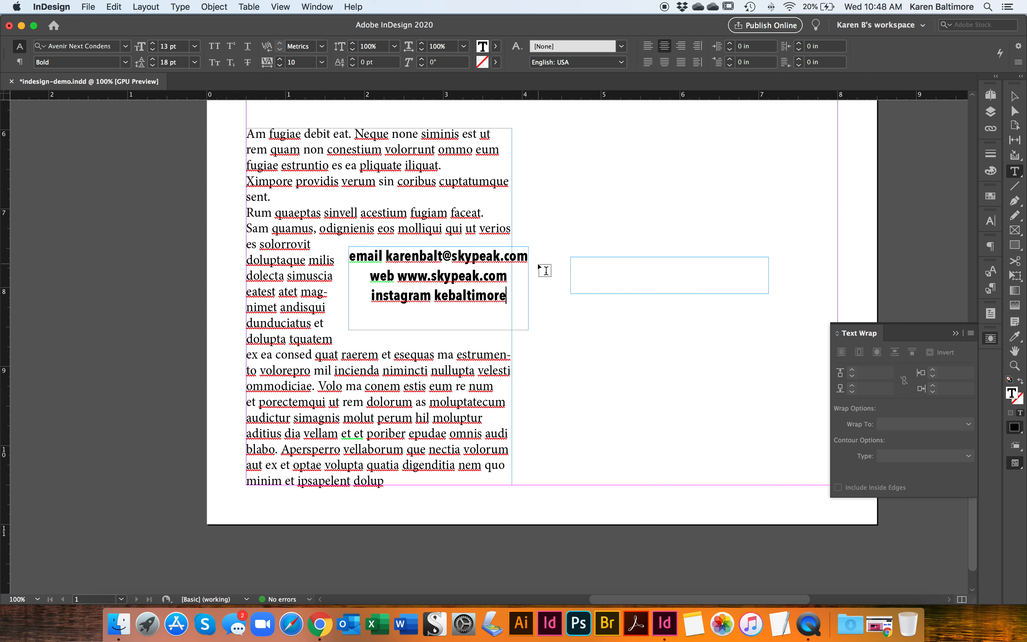
# - Select the empty threaded frame and enter the first two letters of the first name with the Type tool
pyautogui.press('Escape')
pyautogui.click(673, 259)
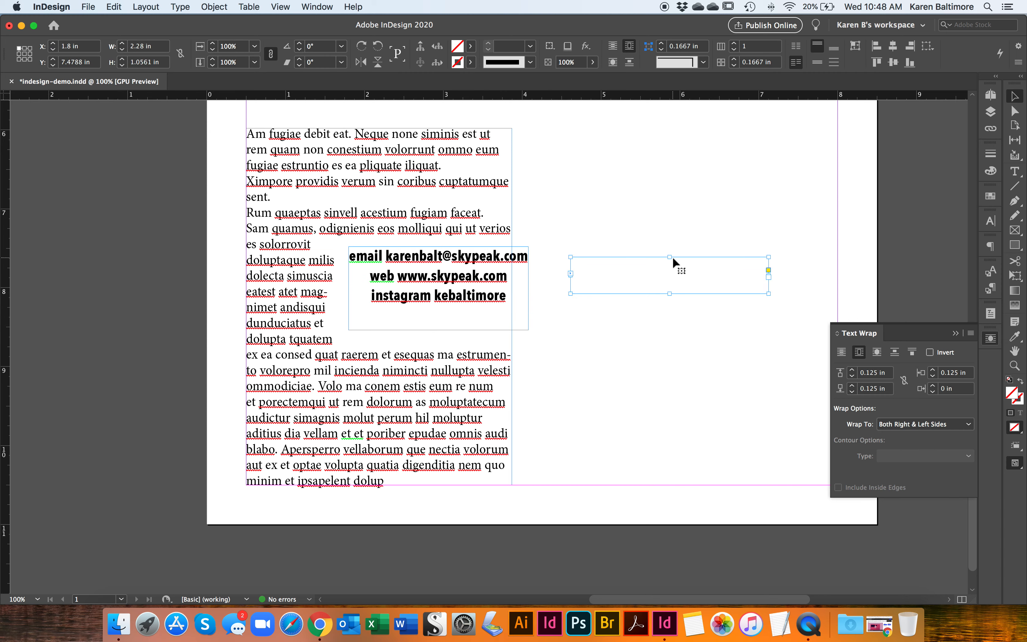
pyautogui.click(1016, 175)
pyautogui.click(642, 277)
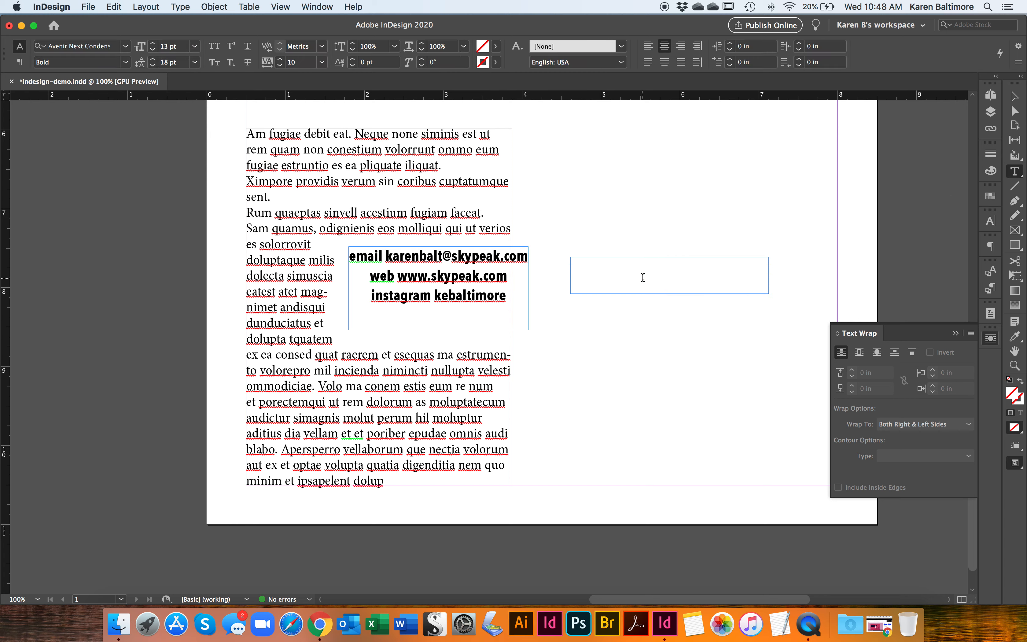
pyautogui.write('Ka')
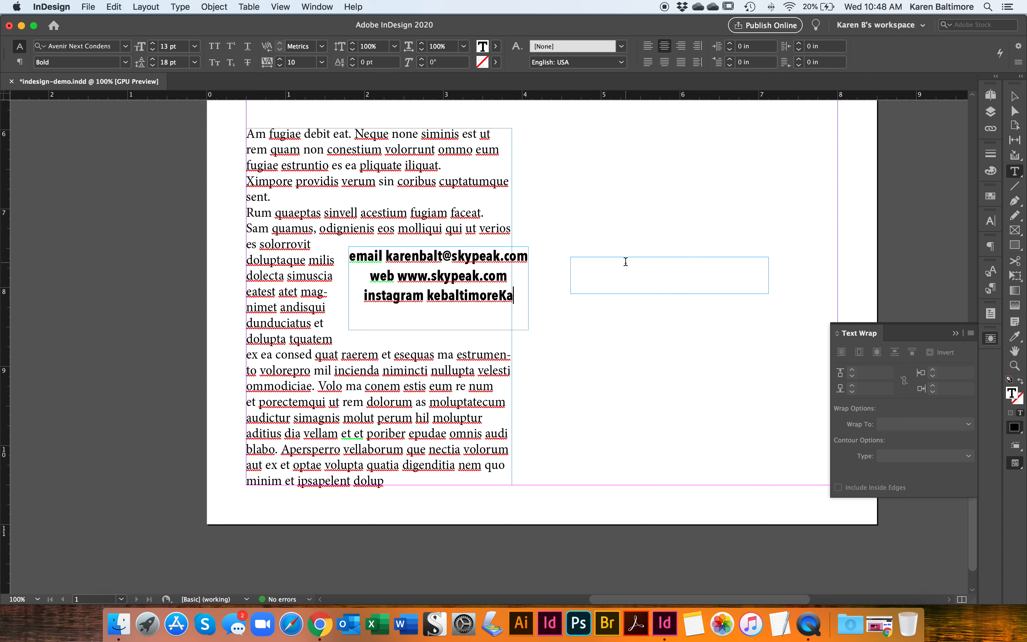
# - Break the new letters onto their own line and shorten the contact frame so that line flows into the threaded frame
pyautogui.press('Left')
pyautogui.press('Left')
pyautogui.press('Return')
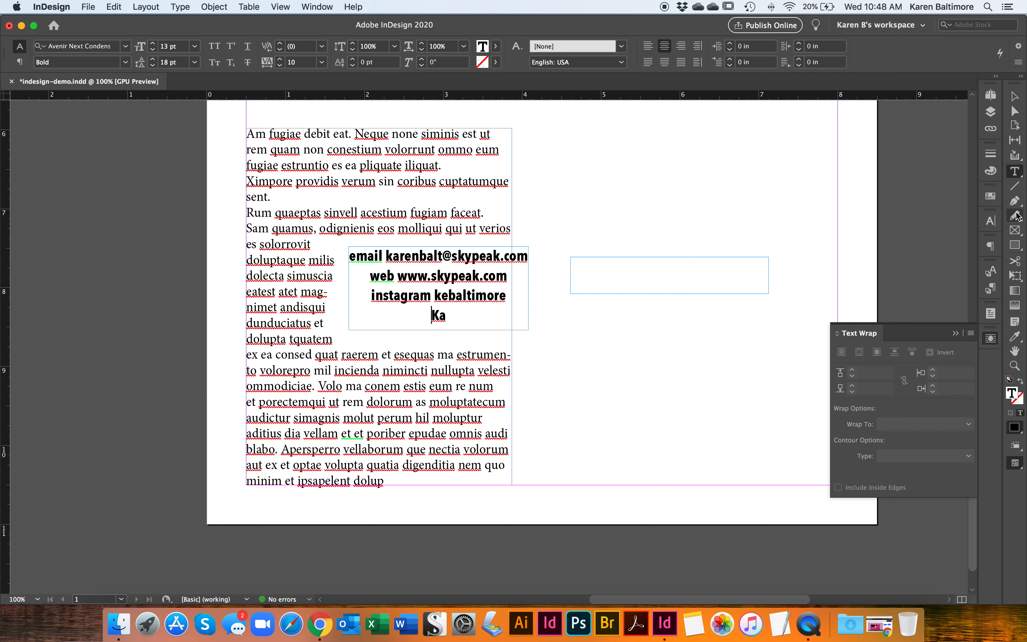
pyautogui.click(1017, 98)
pyautogui.moveTo(440, 330); pyautogui.dragTo(441, 306)
# - Complete the first name in the threaded frame
pyautogui.doubleClick(676, 264)
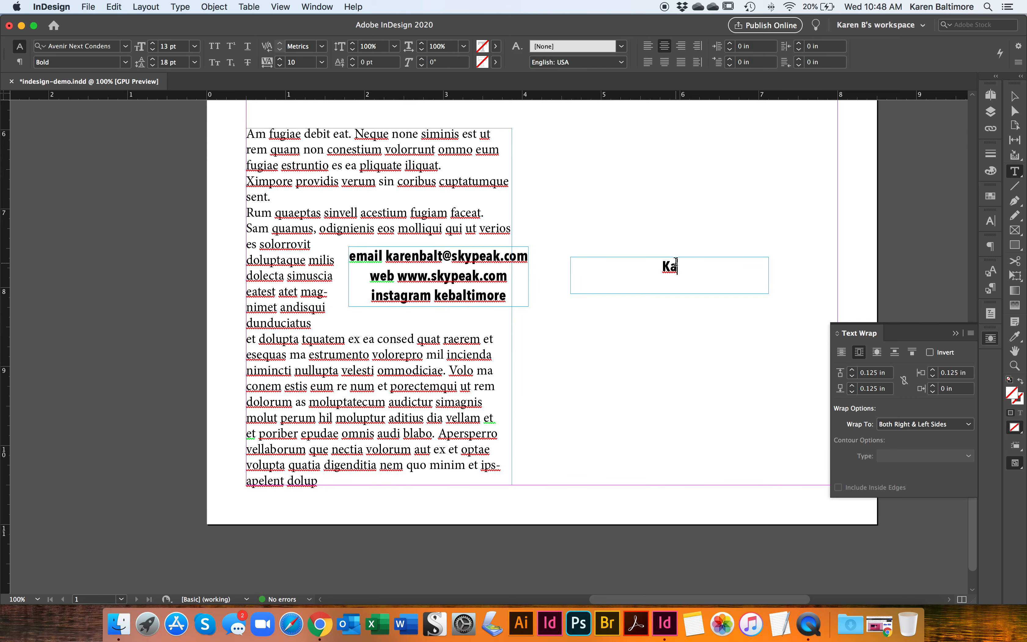
pyautogui.moveTo(681, 263); pyautogui.dragTo(655, 263)
pyautogui.click(731, 263)
pyautogui.write('ren')
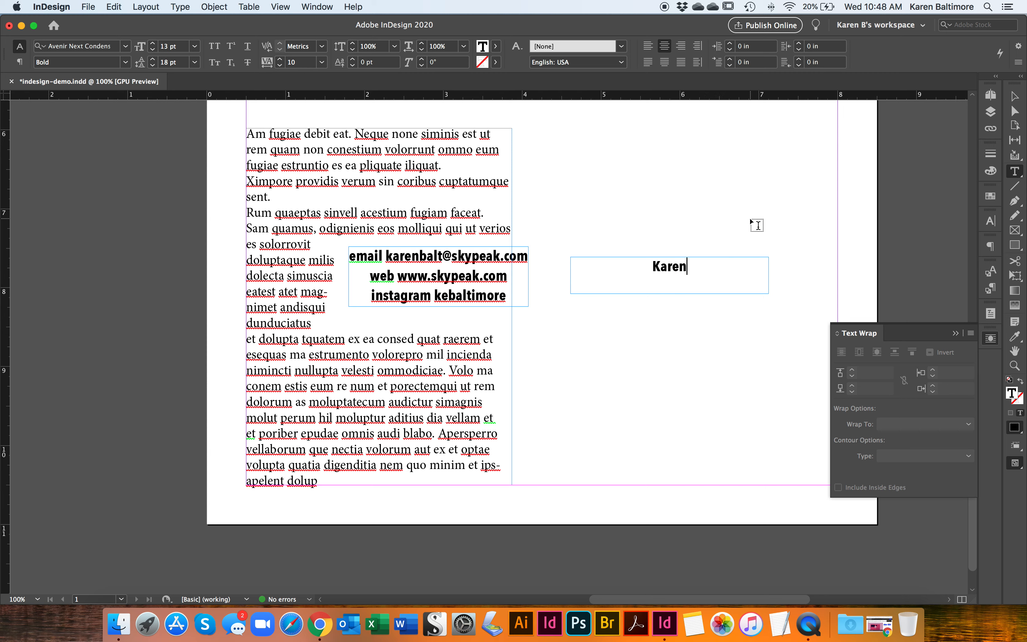
# - Delete the first name from the threaded frame and activate the Rectangle tool
pyautogui.moveTo(700, 266); pyautogui.dragTo(648, 265)
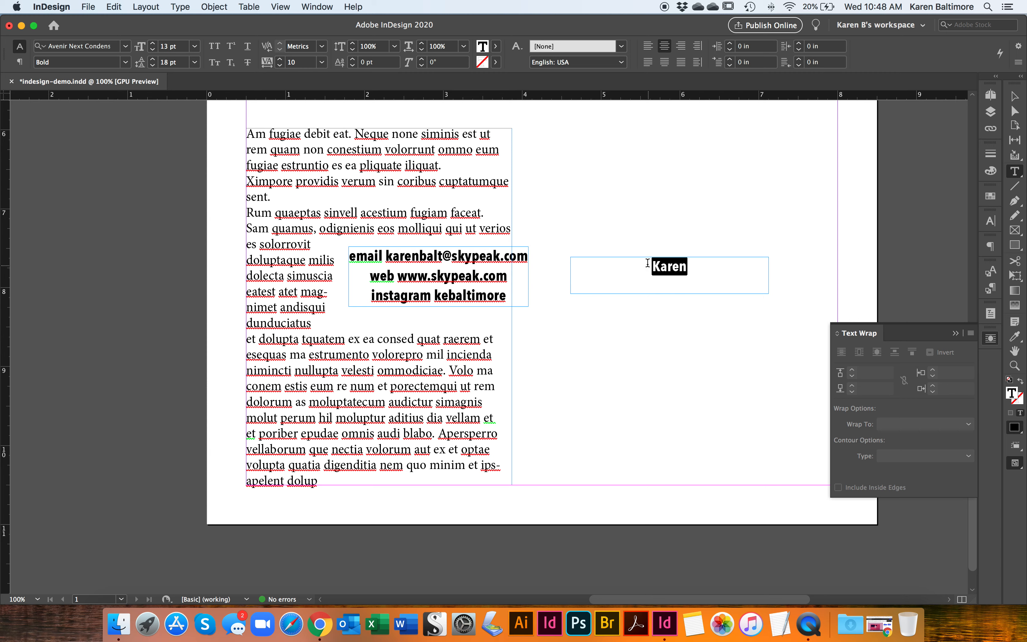
pyautogui.press('BackSpace')
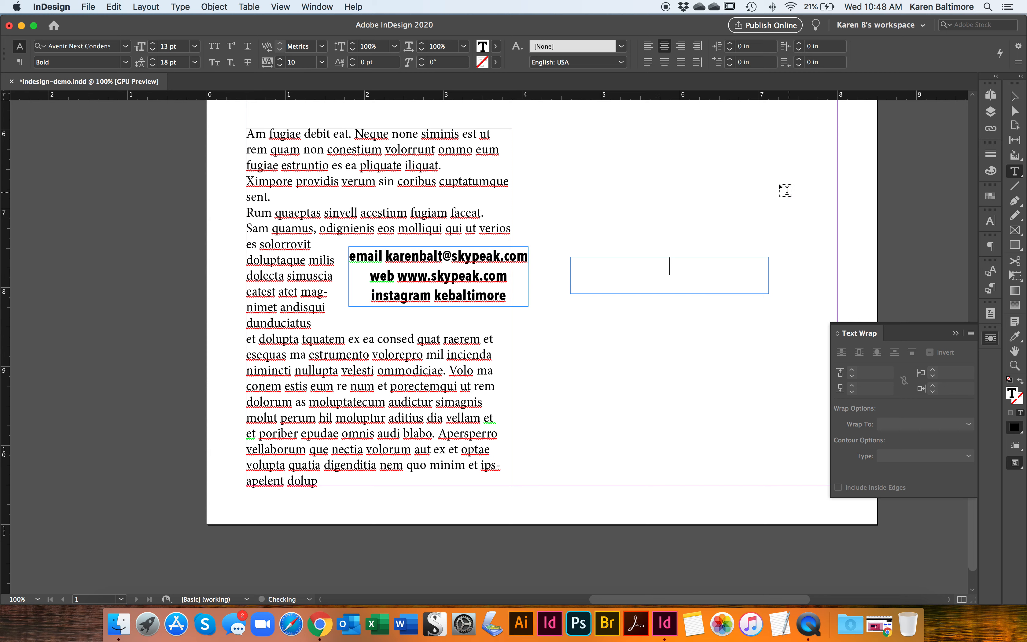
pyautogui.click(1015, 245)
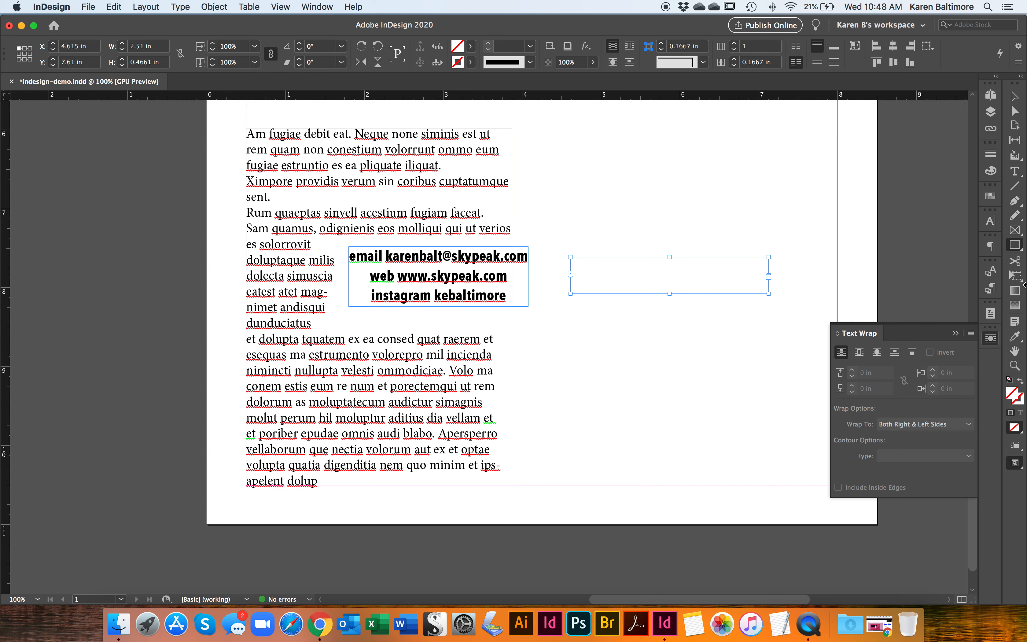
# - Draw an empty rectangular graphics frame just above the empty threaded text frame with the Rectangle Frame tool
pyautogui.click(1015, 230)
pyautogui.moveTo(595, 170); pyautogui.dragTo(769, 223)
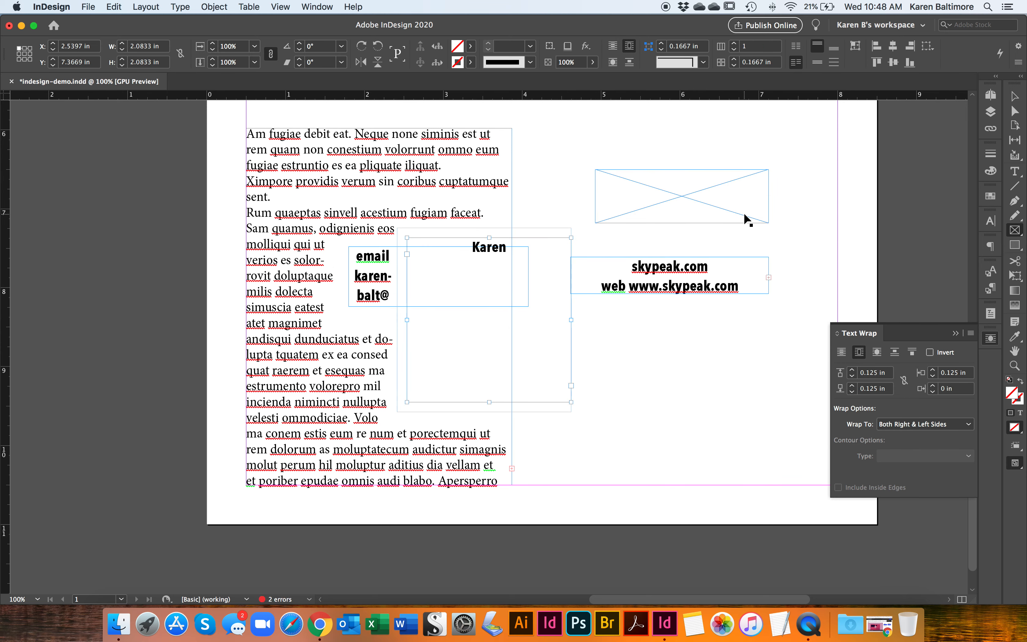
pyautogui.press('v')
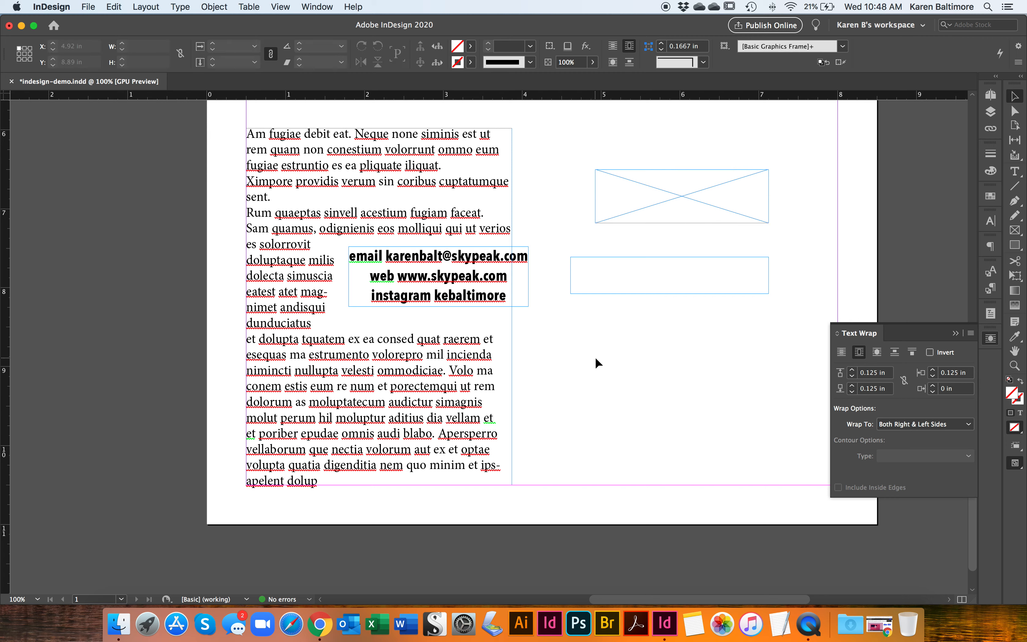
# - Draw a text frame about 2.06 by 0.89 in below the threaded frame and enter the first name in centered bold text
pyautogui.press('t')
pyautogui.moveTo(576, 336); pyautogui.dragTo(738, 407)
pyautogui.press('super+shift+c')
pyautogui.write('Karen')
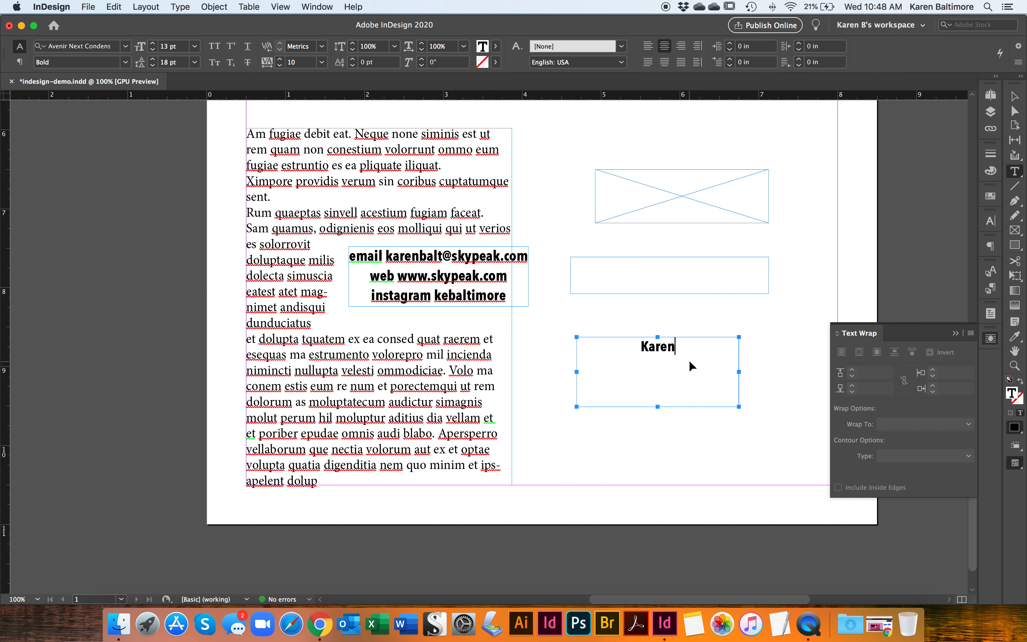
# - Select the new text frame as an object and convert its text to outlines
pyautogui.press('super+a')
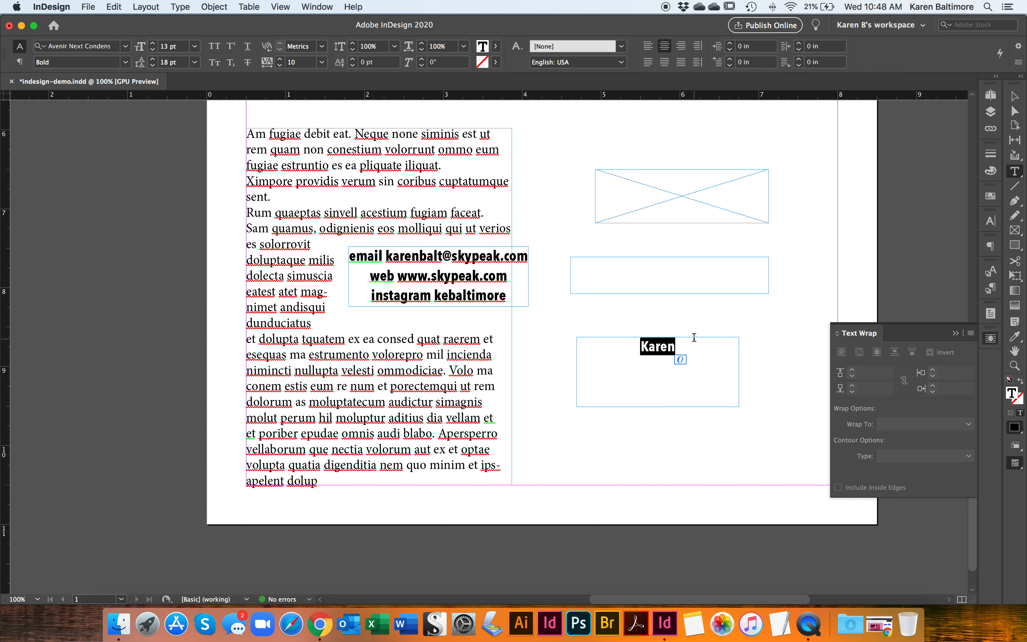
pyautogui.click(1016, 95)
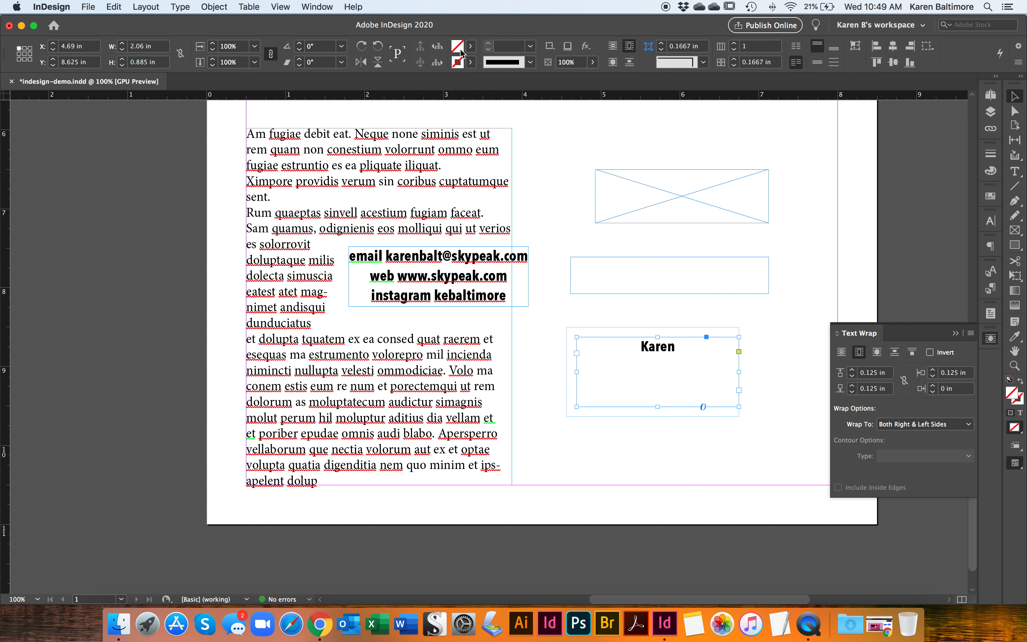
pyautogui.click(193, 7)
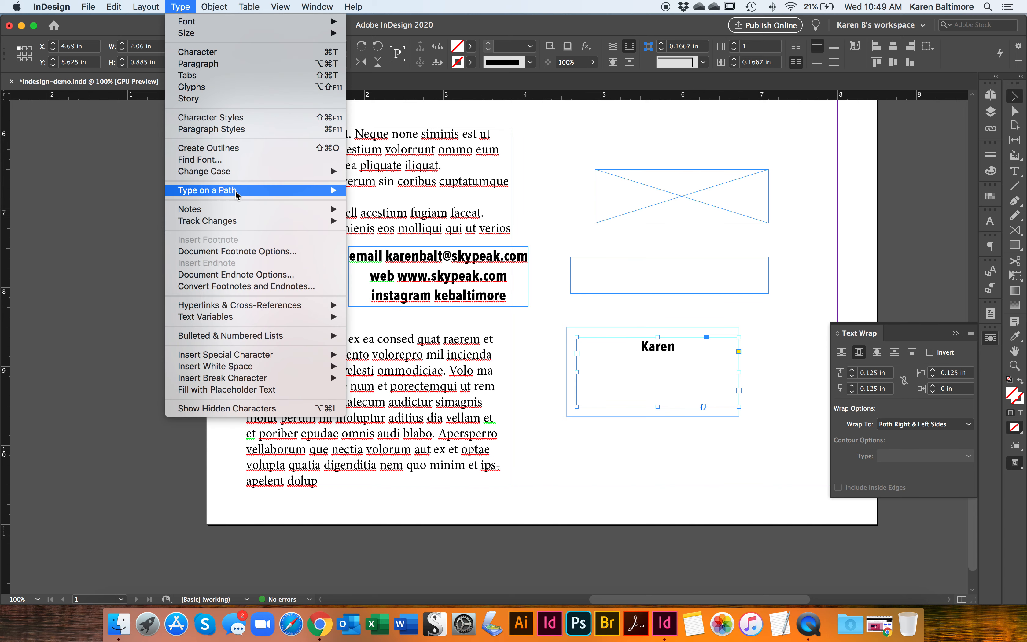
pyautogui.click(235, 147)
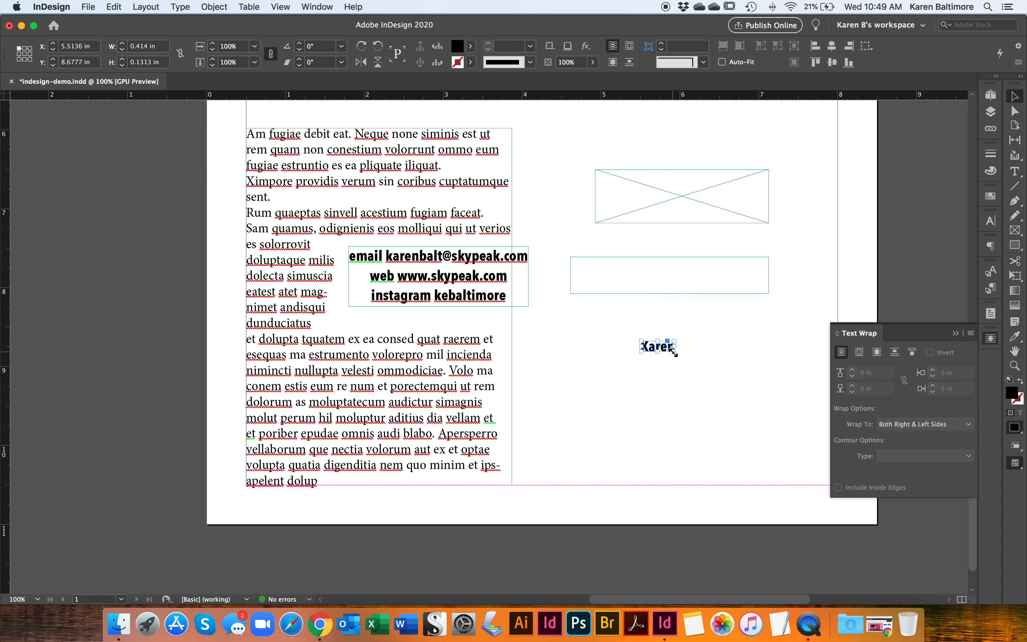
# - Enlarge the outlined name to about 1.74 by 0.55 in and move it down beside the body text
pyautogui.moveTo(674, 352); pyautogui.dragTo(779, 384)
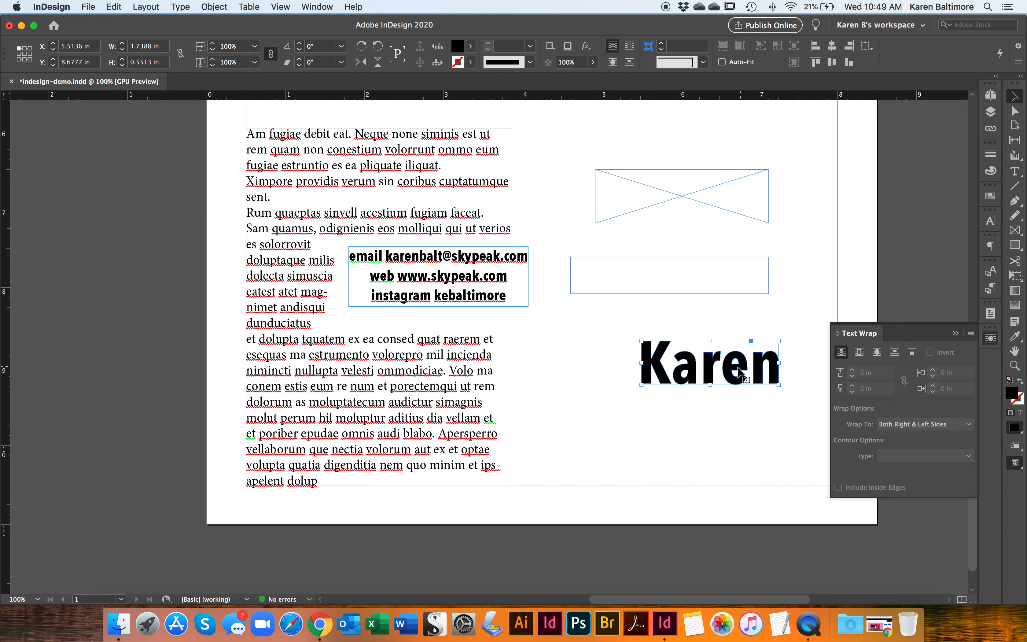
pyautogui.moveTo(726, 373); pyautogui.dragTo(629, 400)
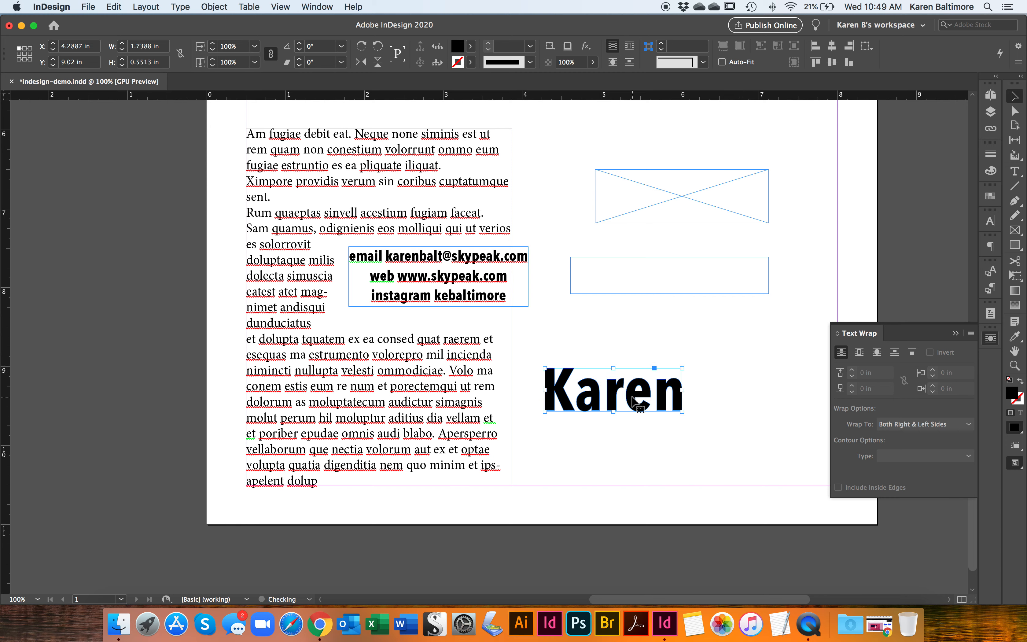
# - Reshape the outlined name with Direct Selection, pulling the top anchor of the "a" up into a spike and the "r" stem's lower-right corner outward and down
pyautogui.click(1015, 111)
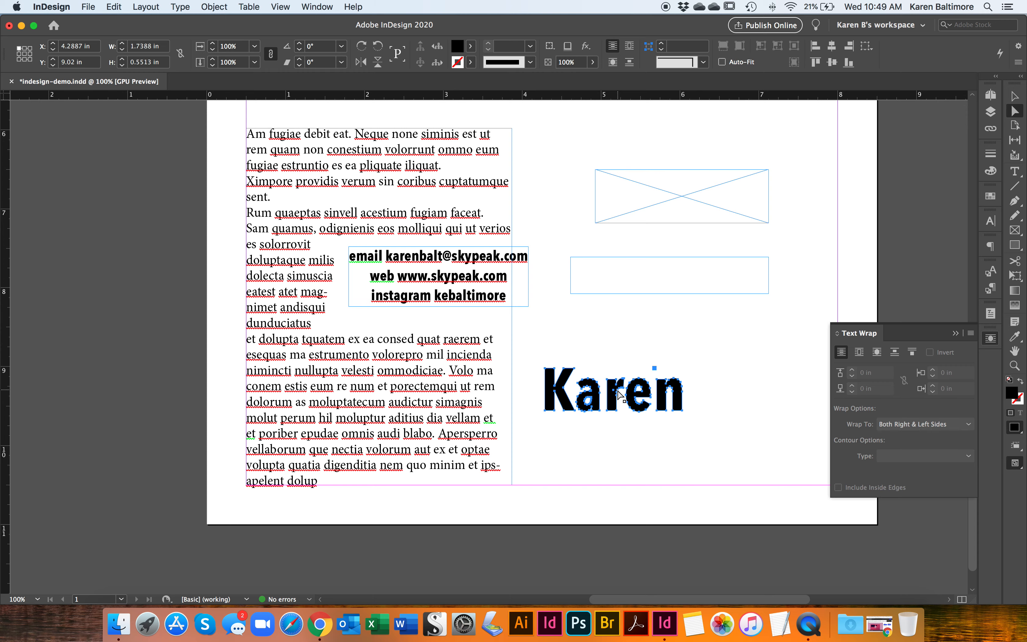
pyautogui.press('super+equal')
pyautogui.press('super+equal')
pyautogui.press('super+equal')
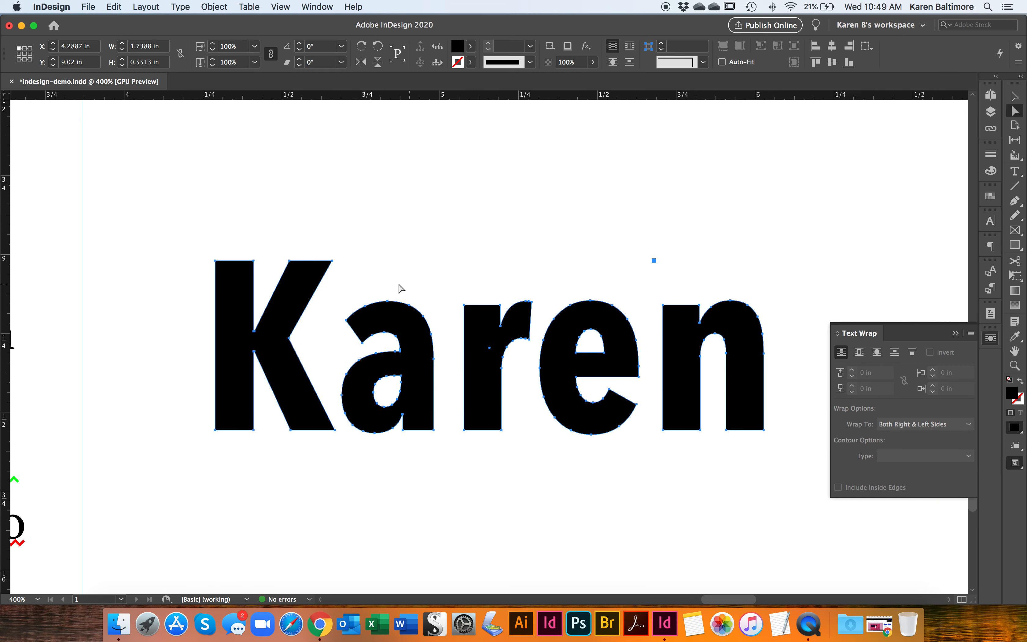
pyautogui.moveTo(388, 302)
pyautogui.mouseDown()
pyautogui.moveTo(388, 261)
pyautogui.moveTo(390, 299)
pyautogui.mouseUp()
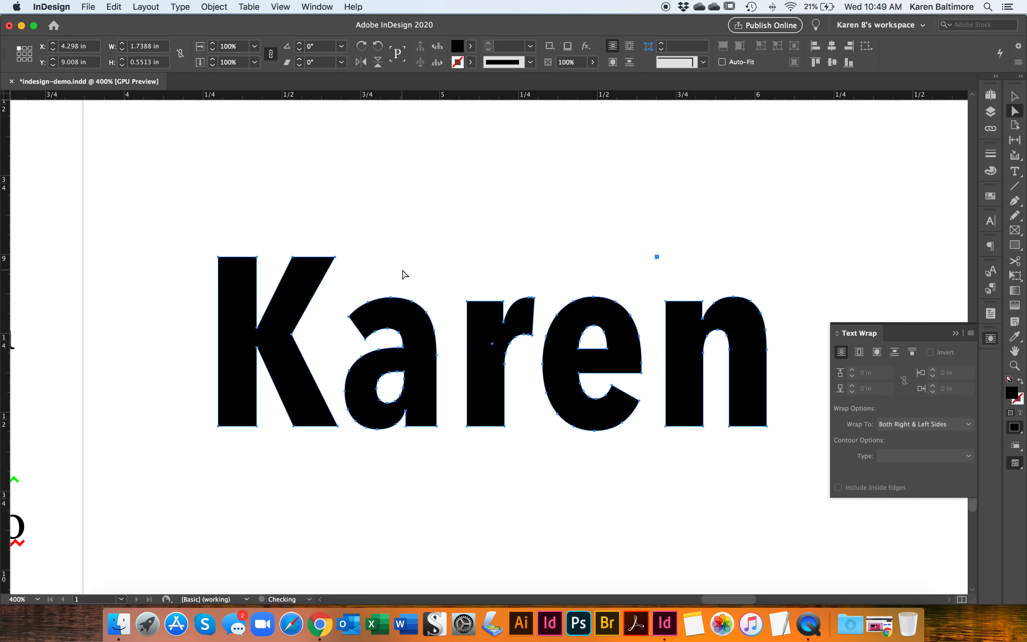
pyautogui.click(392, 300)
pyautogui.click(392, 298)
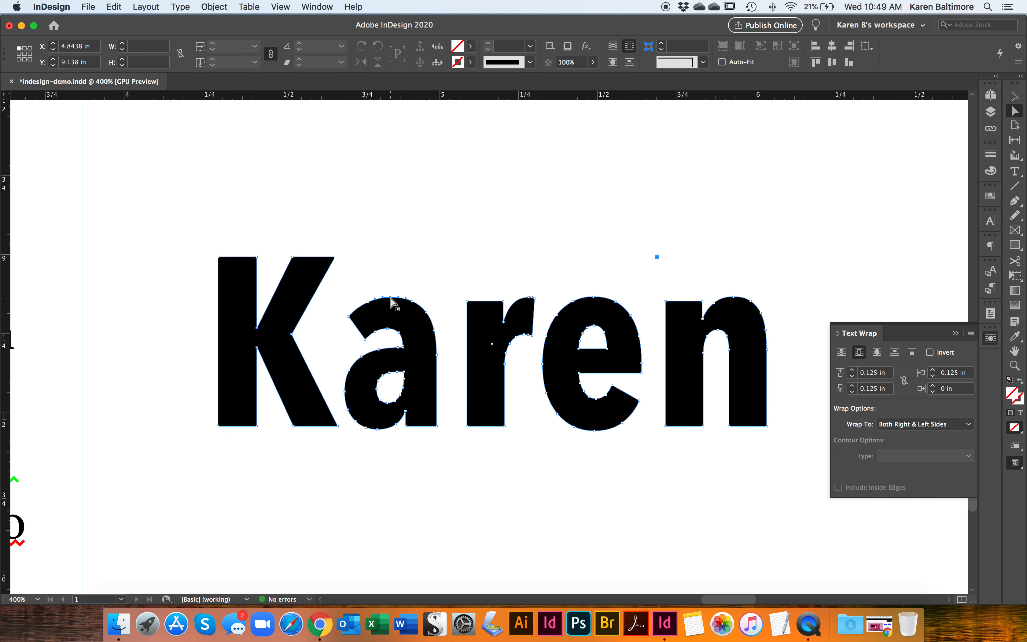
pyautogui.moveTo(391, 296); pyautogui.dragTo(389, 246)
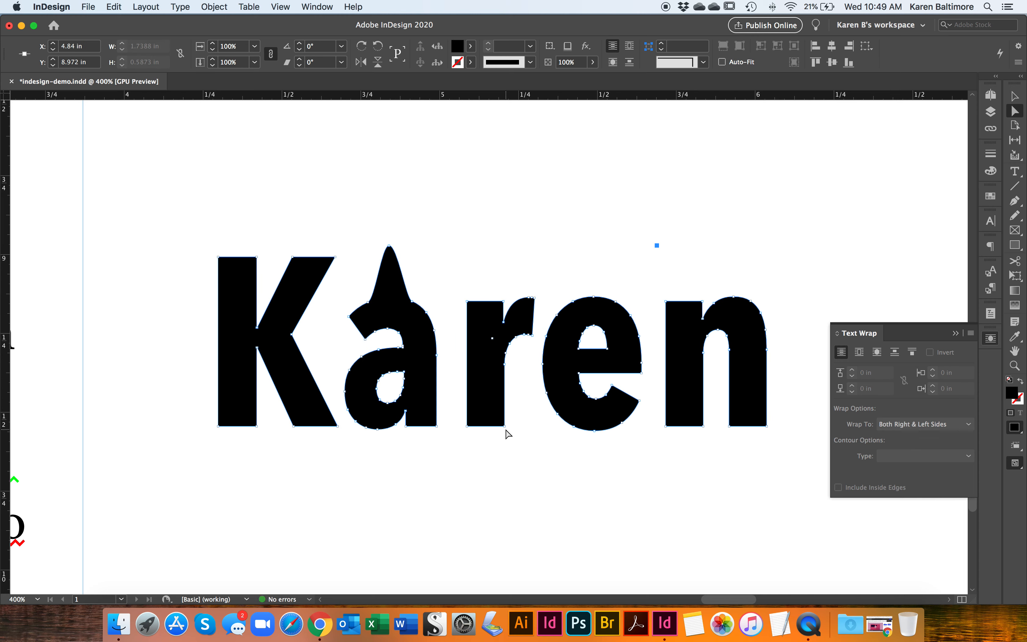
pyautogui.moveTo(504, 426); pyautogui.dragTo(584, 471)
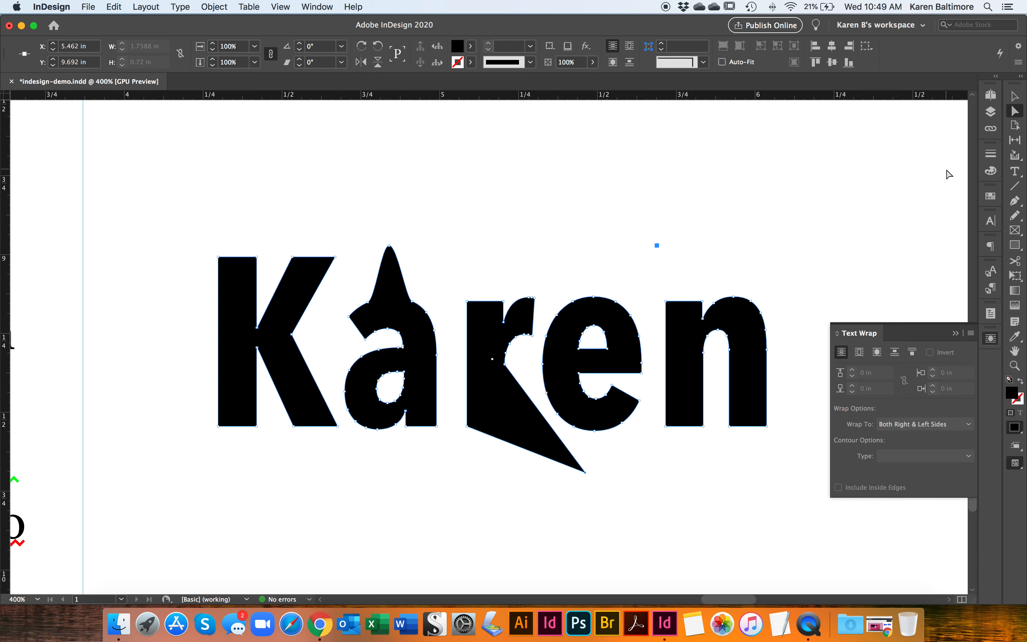
# - Select the reshaped name as a whole object and check whether the Create Outlines command is available for it
pyautogui.click(1016, 96)
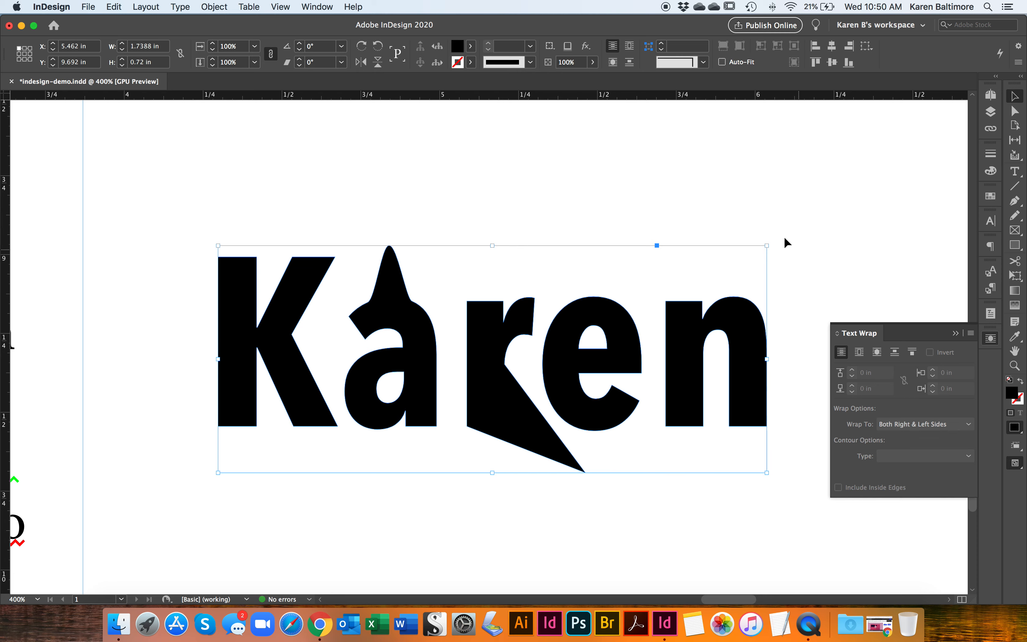
pyautogui.click(212, 7)
pyautogui.moveTo(181, 7)
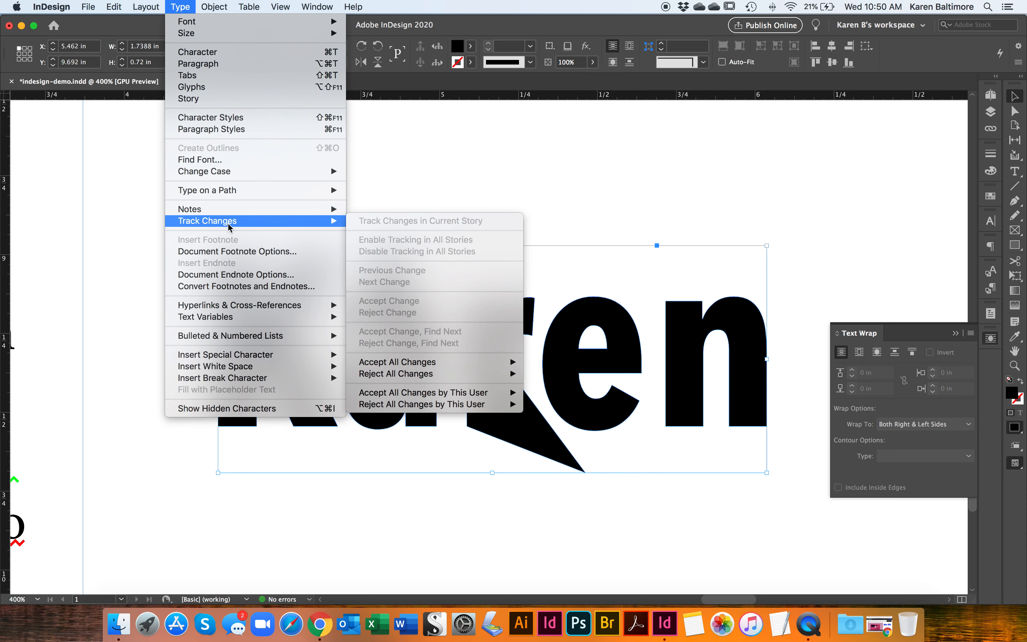
pyautogui.moveTo(240, 224)
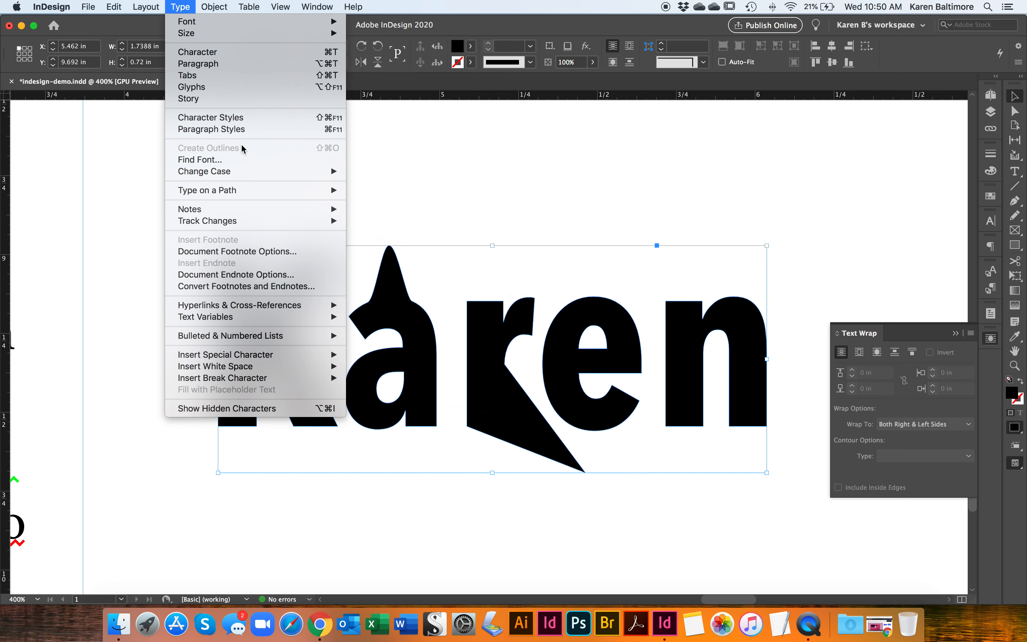
pyautogui.click(566, 144)
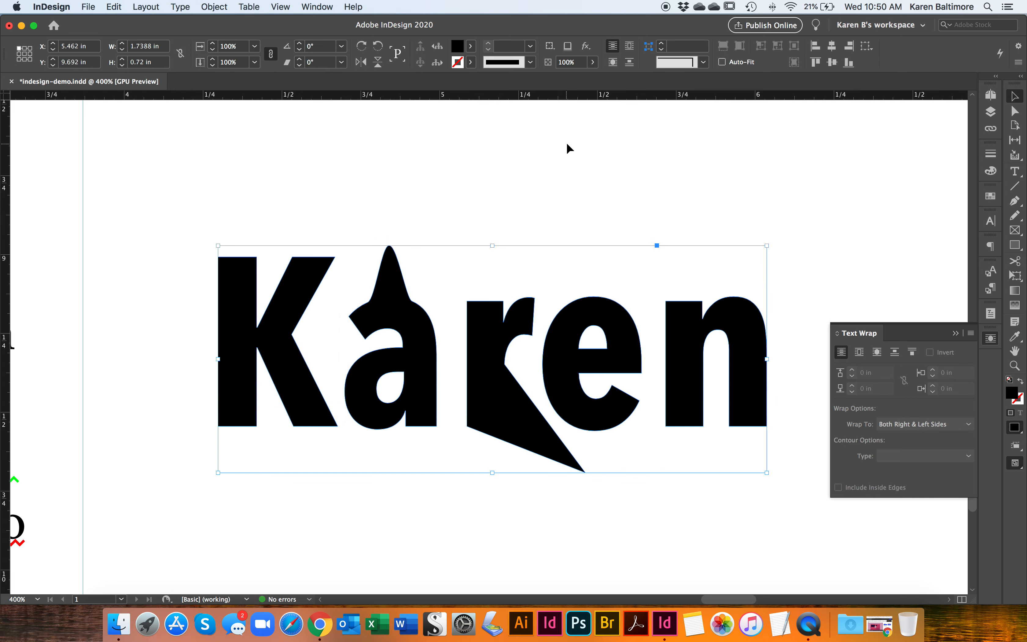